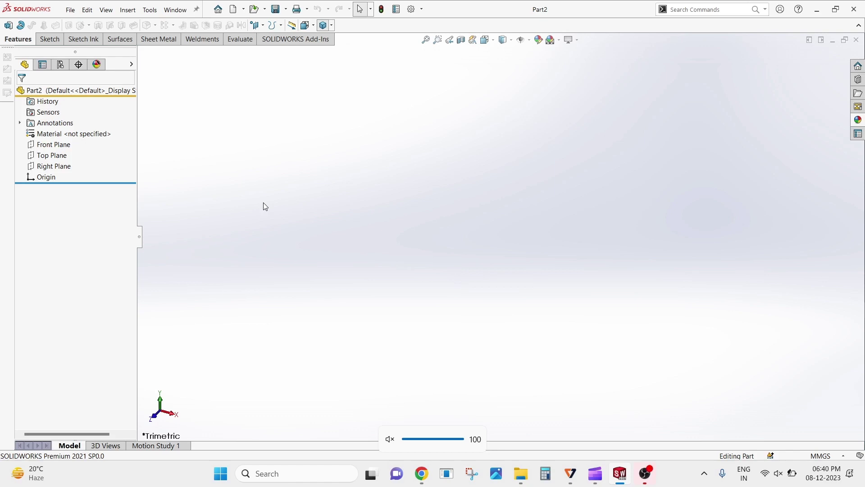
Step: Start a Top Plane sketch with two concentric circles centred on the origin
left_click(63, 156)
left_click(87, 140)
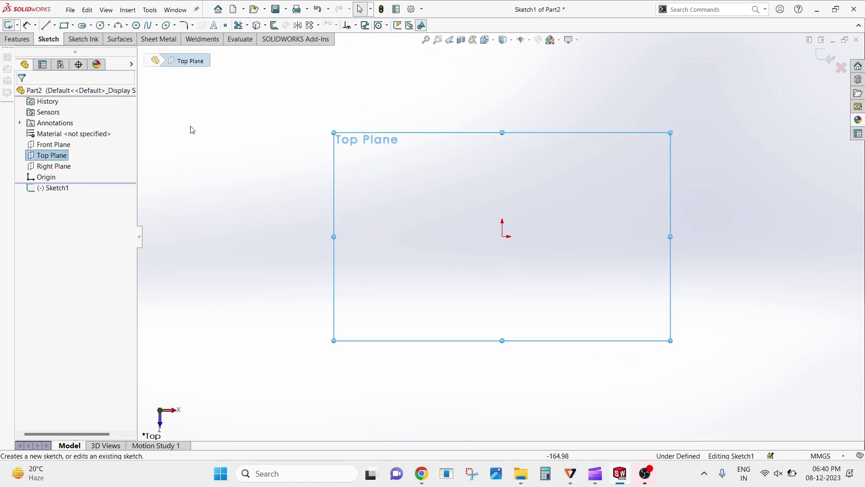
left_click(101, 25)
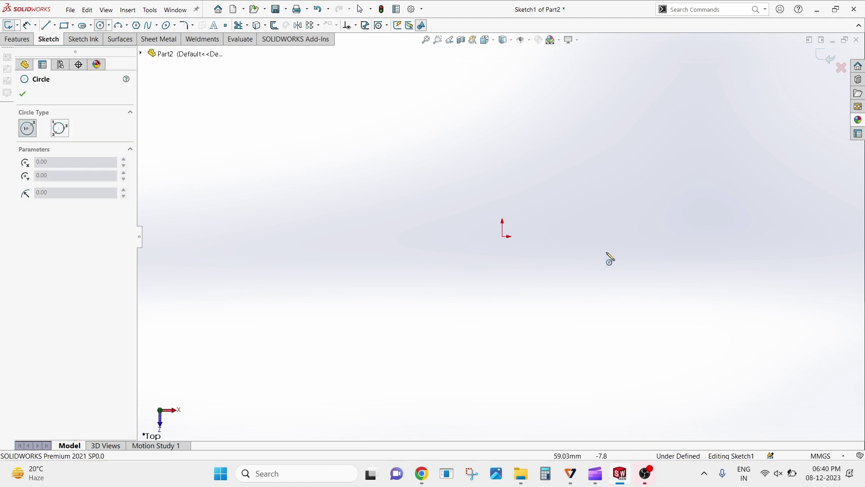
left_click(502, 236)
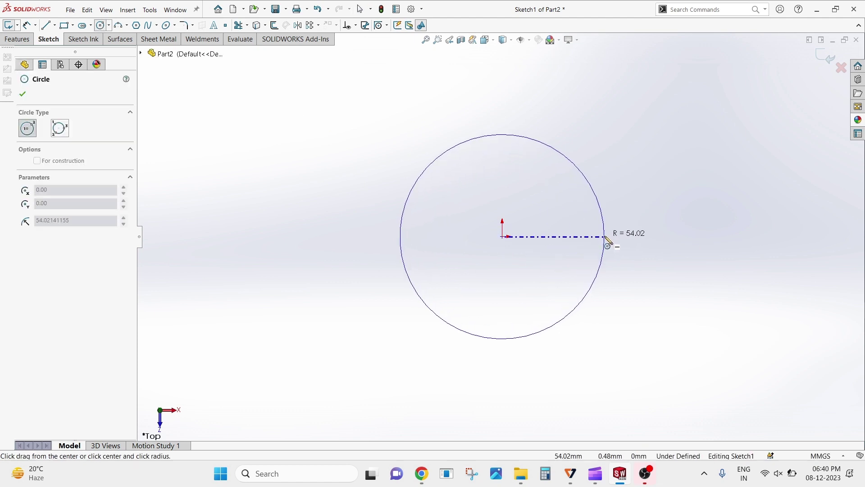
left_click(605, 236)
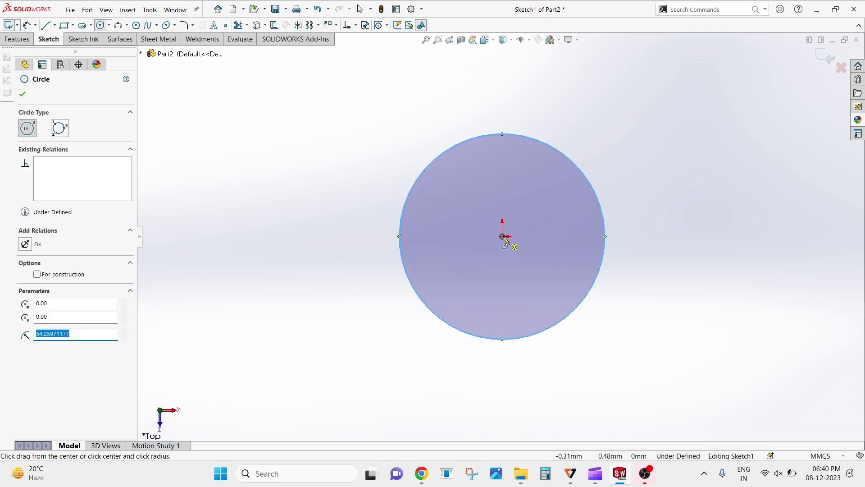
left_click(502, 236)
left_click(566, 236)
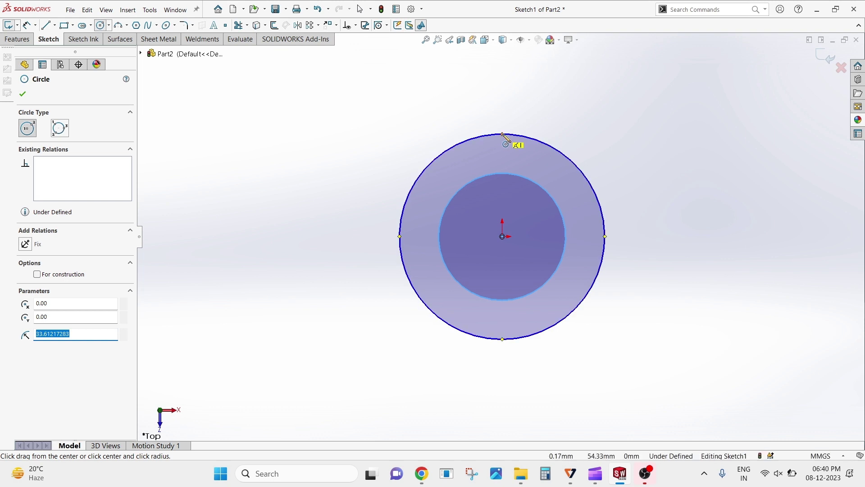
Step: Add a small circle centred on the outer circle's top point
left_click(502, 135)
left_click(516, 153)
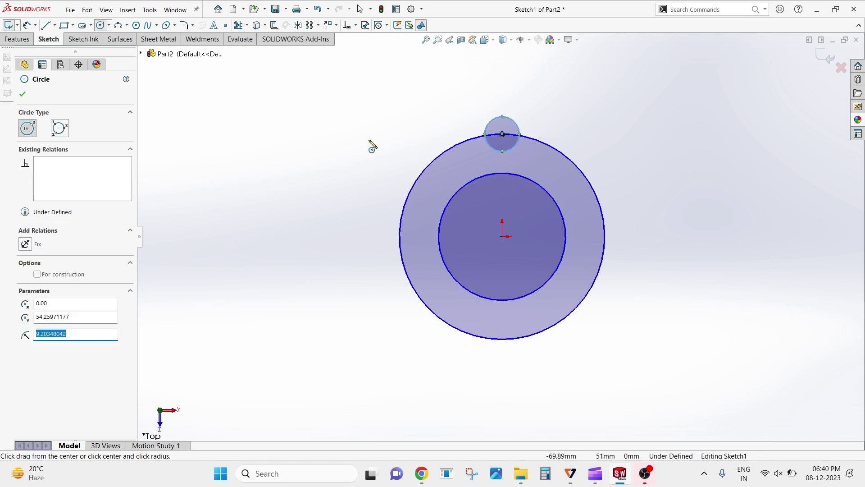
right_click(367, 143)
left_click(374, 142)
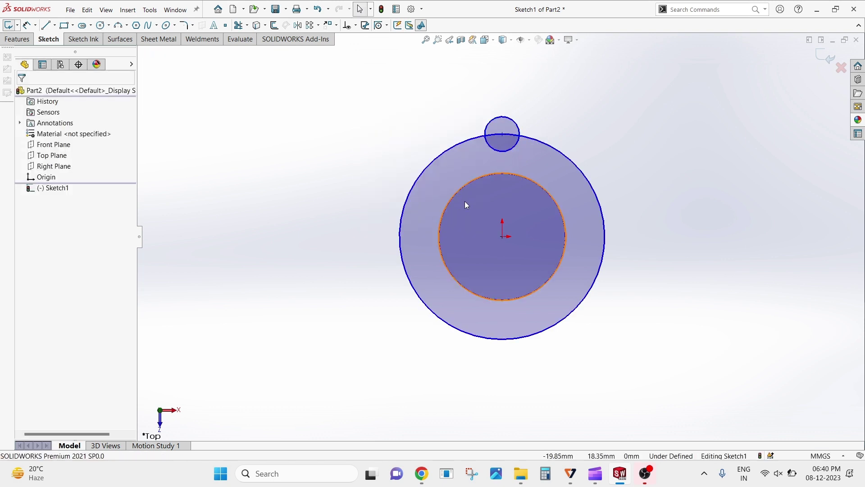
Step: Convert the large outer circle to dashed construction geometry
left_click(423, 172)
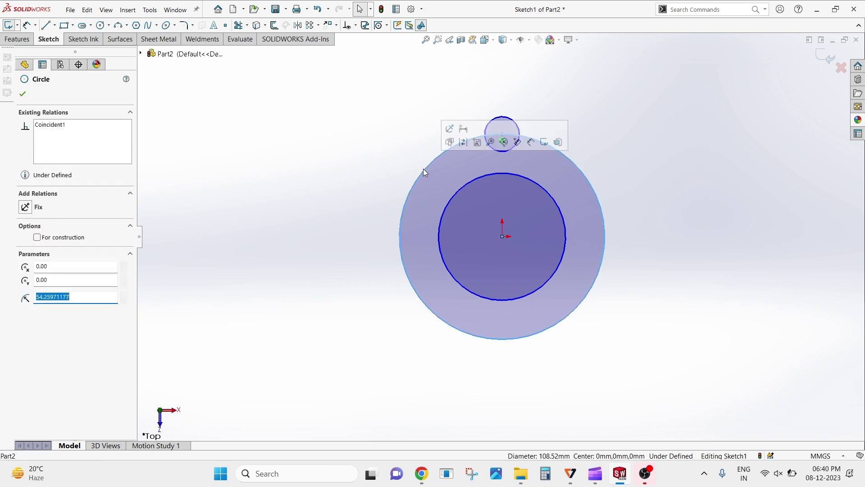
left_click(471, 146)
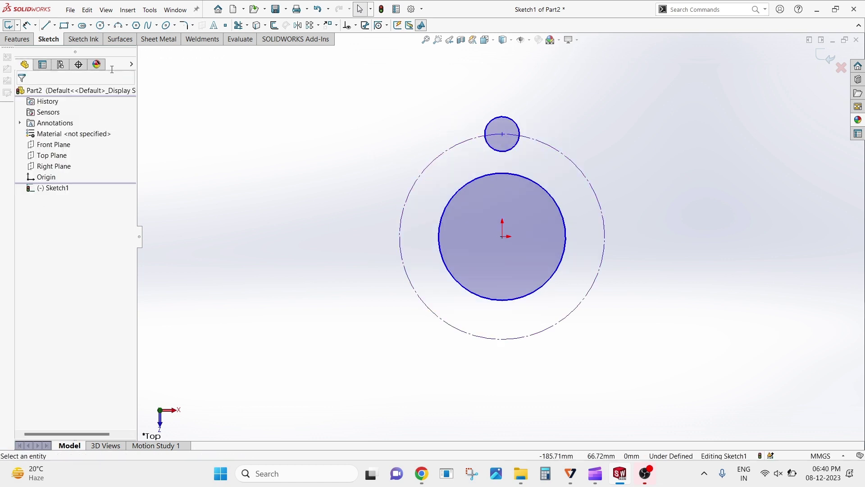
left_click(27, 25)
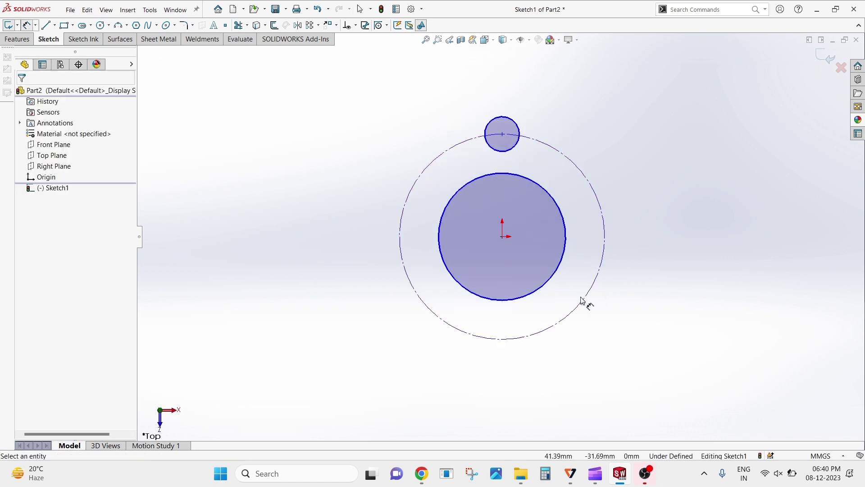
left_click(603, 263)
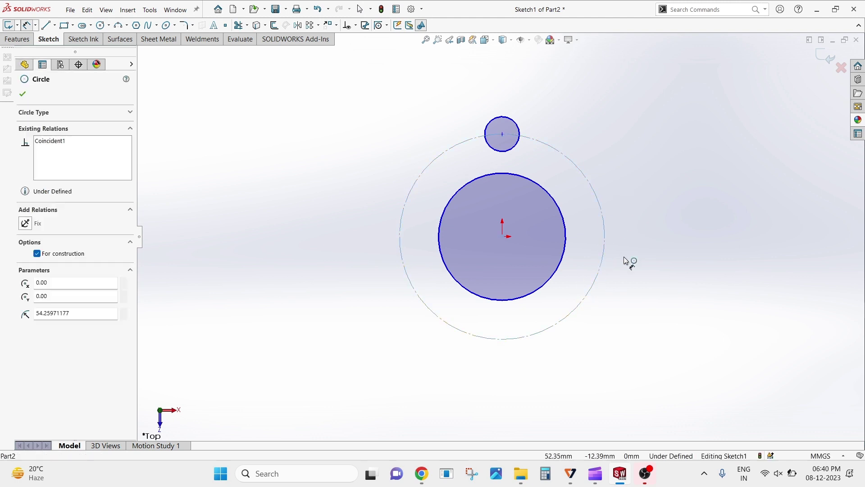
Step: Dimension the outer circle Ø94, the top circle Ø30 and the middle circle Ø80
left_click(738, 247)
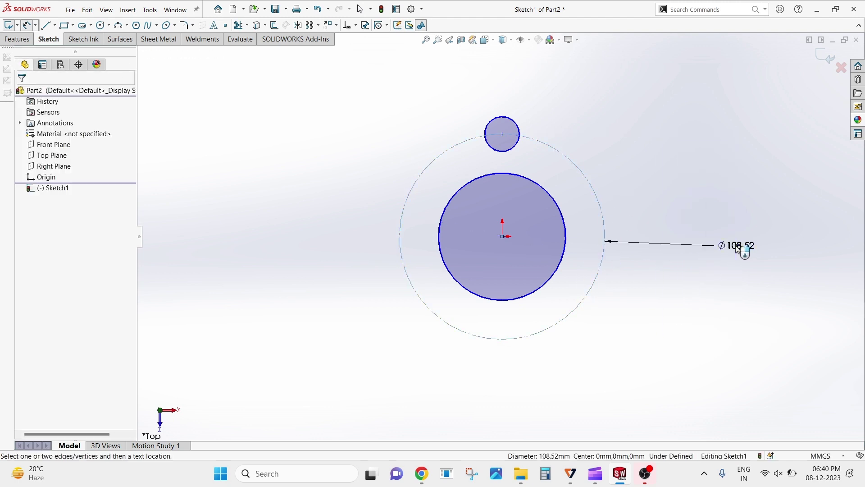
type("94")
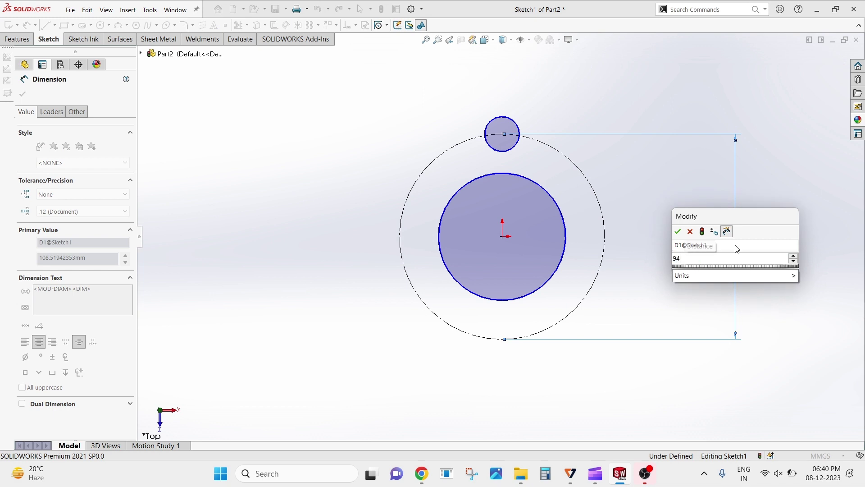
left_click(677, 232)
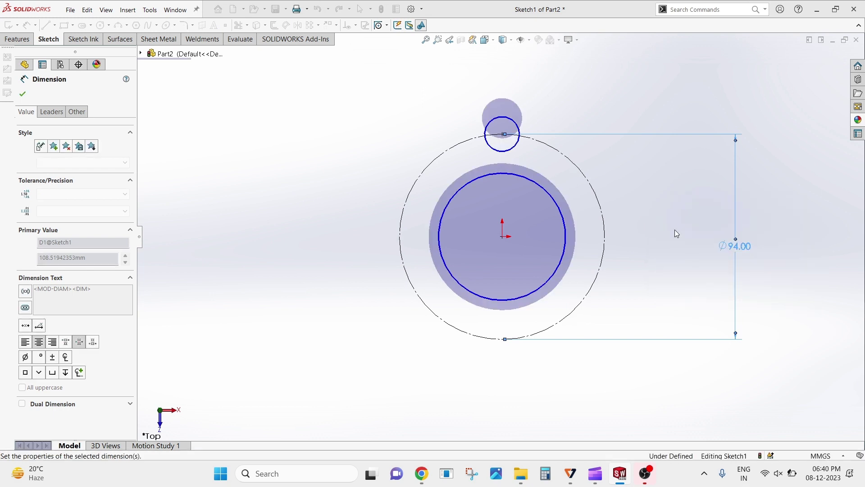
left_click(518, 143)
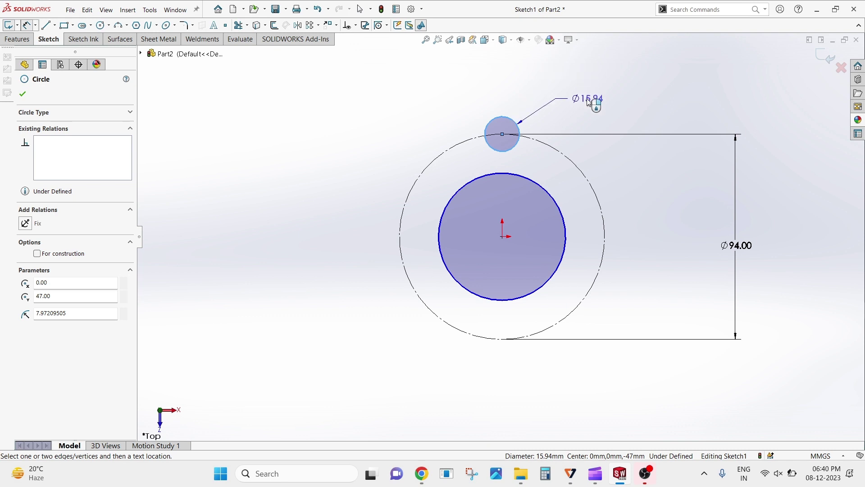
left_click(581, 92)
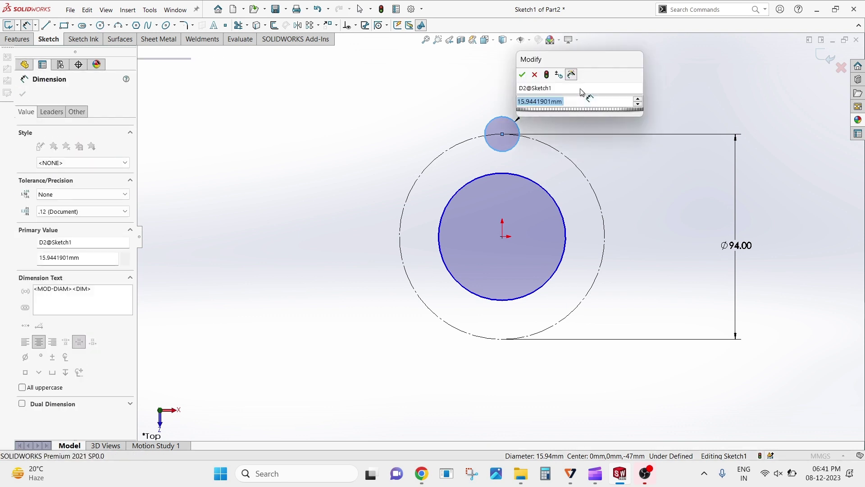
type("30")
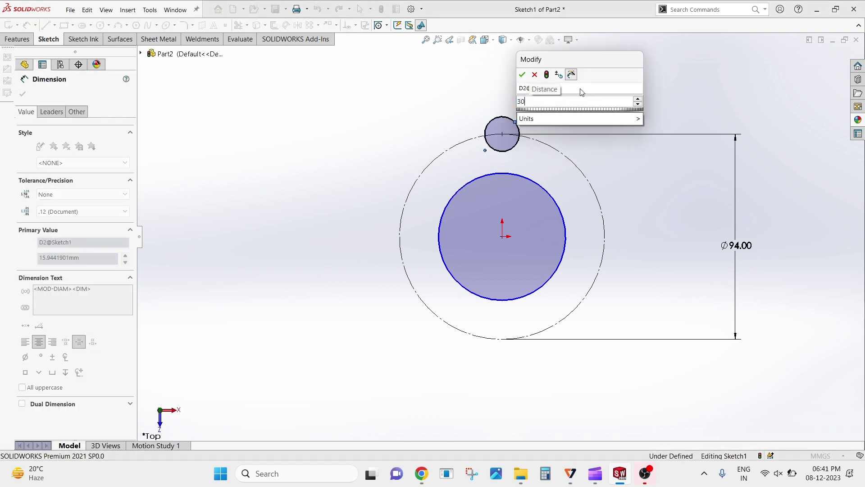
left_click(522, 75)
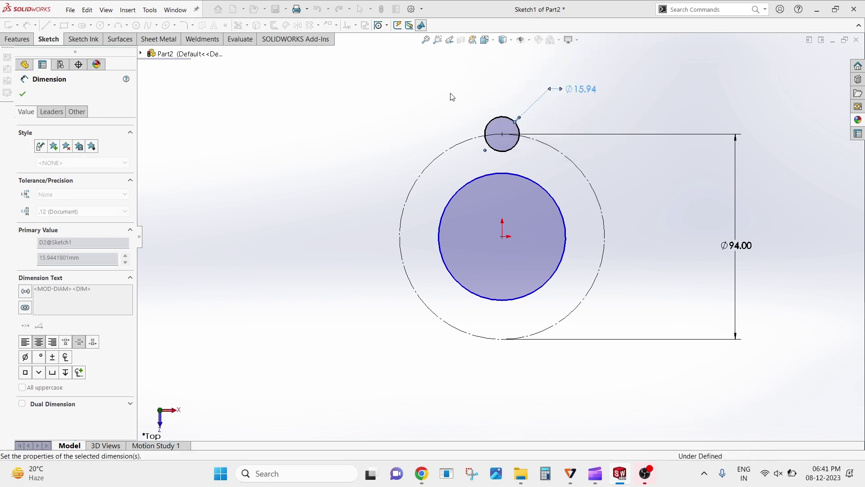
left_click(559, 273)
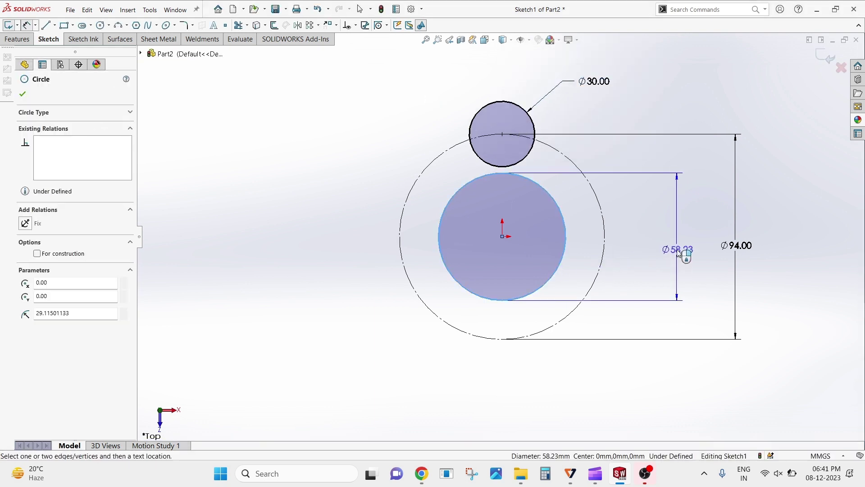
left_click(679, 252)
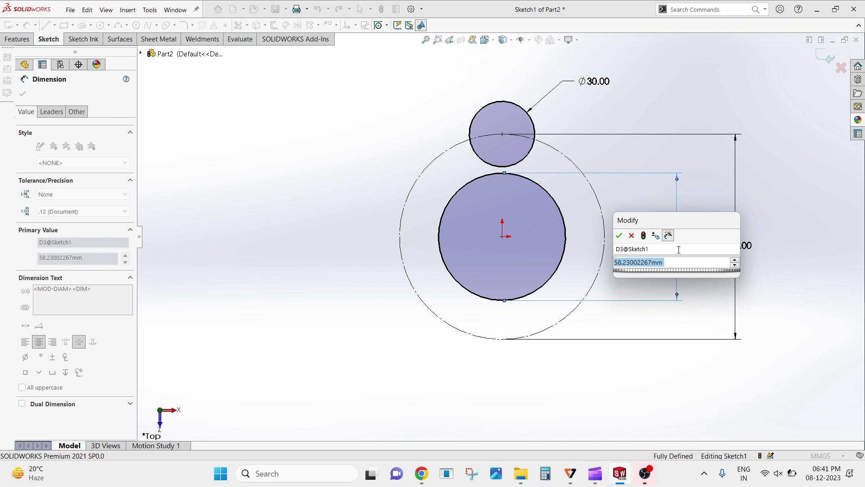
type("80")
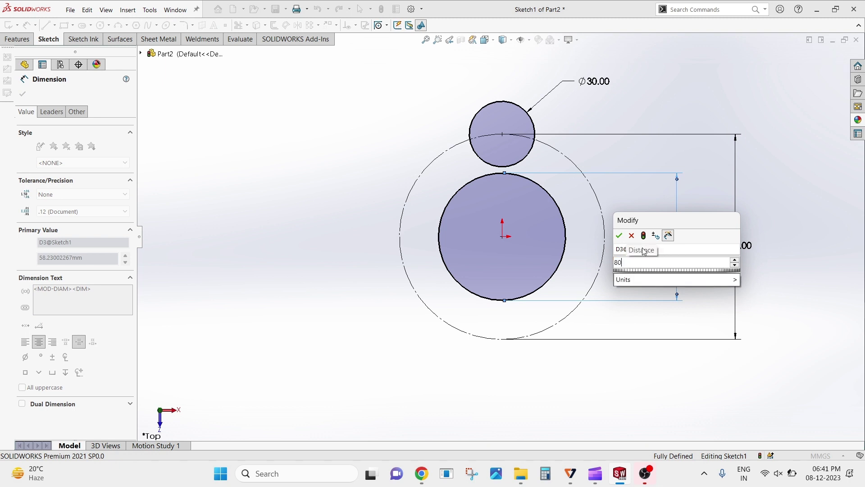
left_click(619, 236)
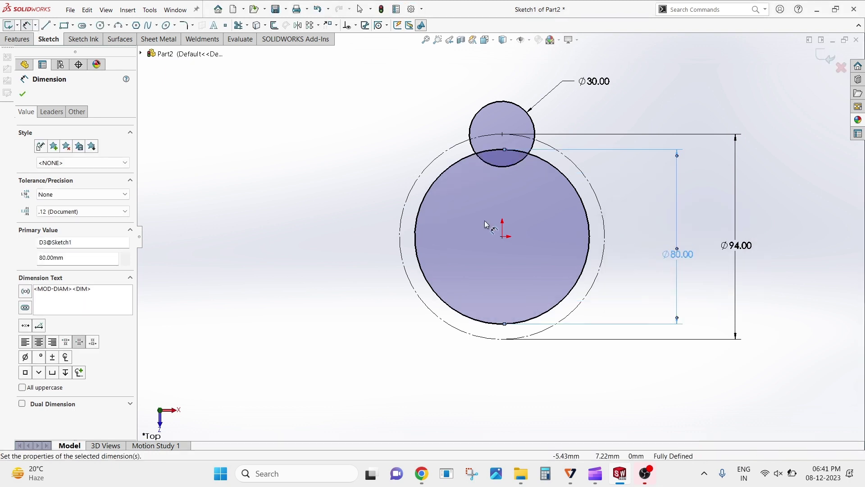
key("Escape")
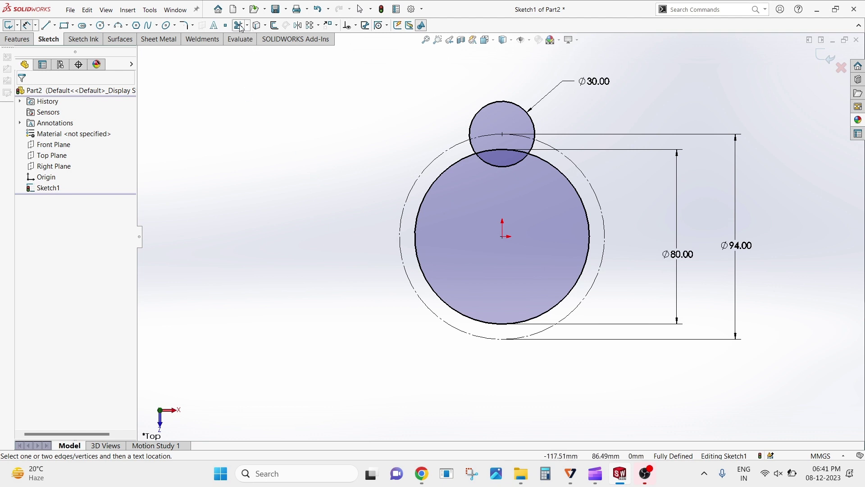
Step: Power-trim the overlapping Ø30 and Ø80 arcs into one notch atop the Ø80 circle
left_click(239, 25)
left_click_drag(473, 95, 492, 103)
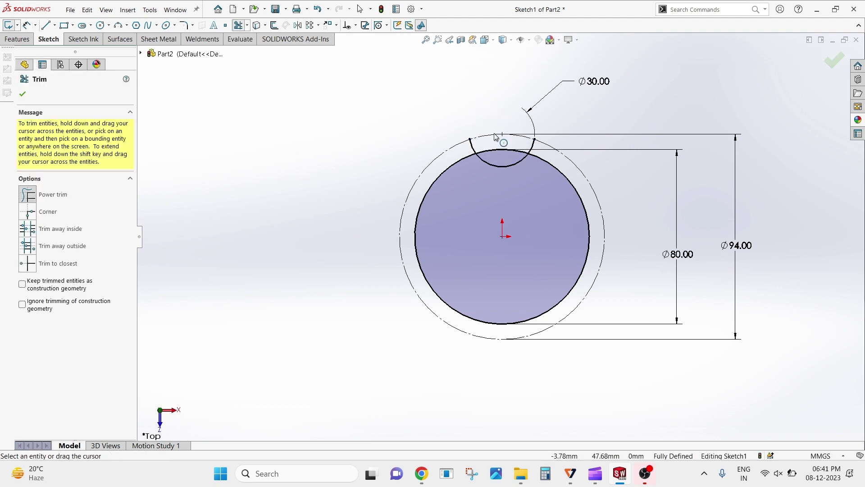
left_click_drag(480, 149, 482, 154)
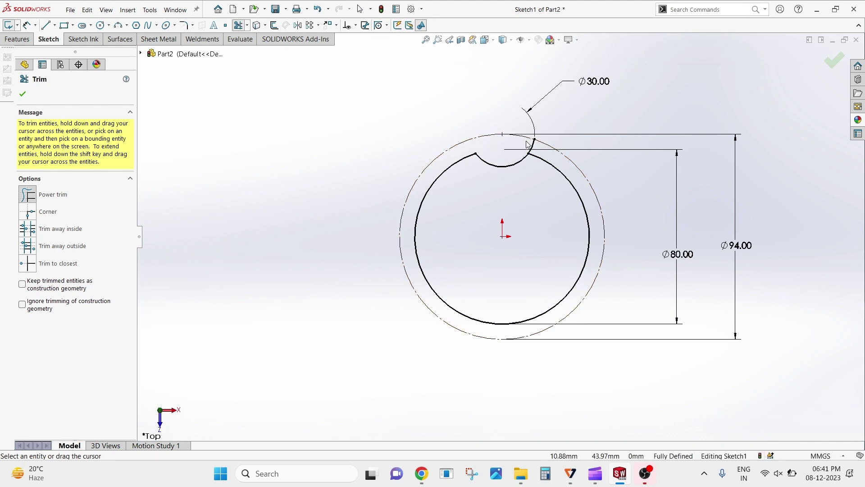
left_click_drag(533, 145, 537, 149)
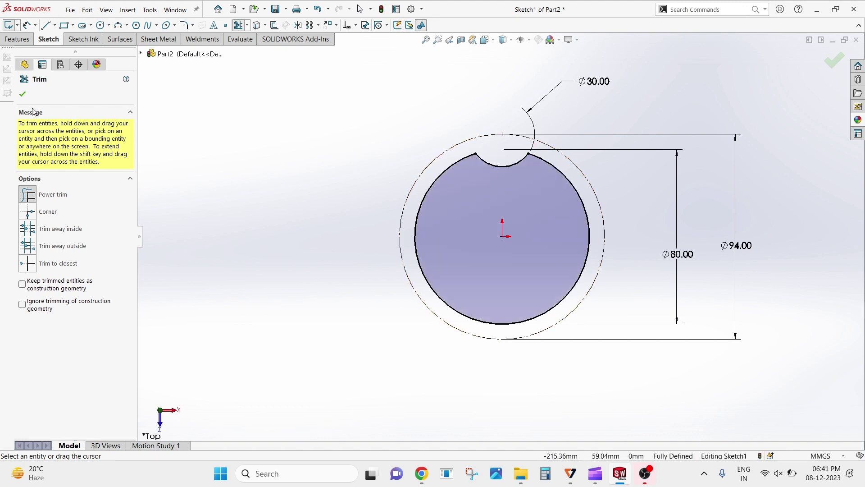
left_click(22, 94)
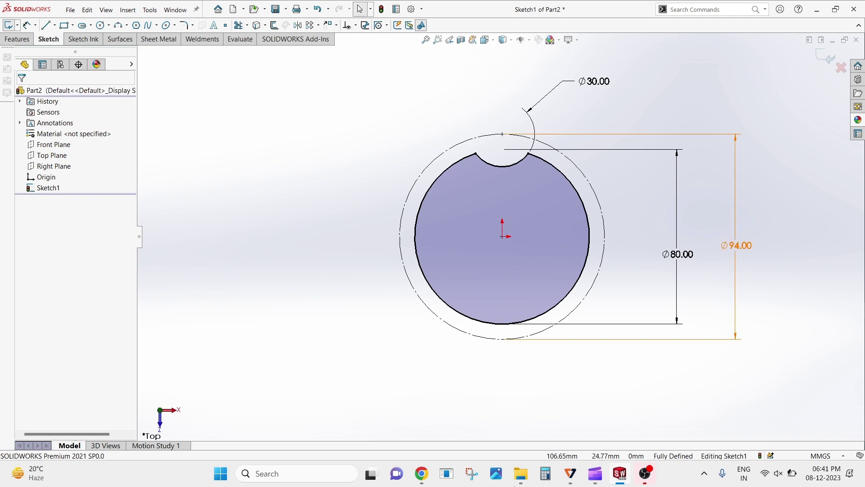
Step: Circular-pattern the notch arcs 6 times evenly around the origin
left_click(319, 25)
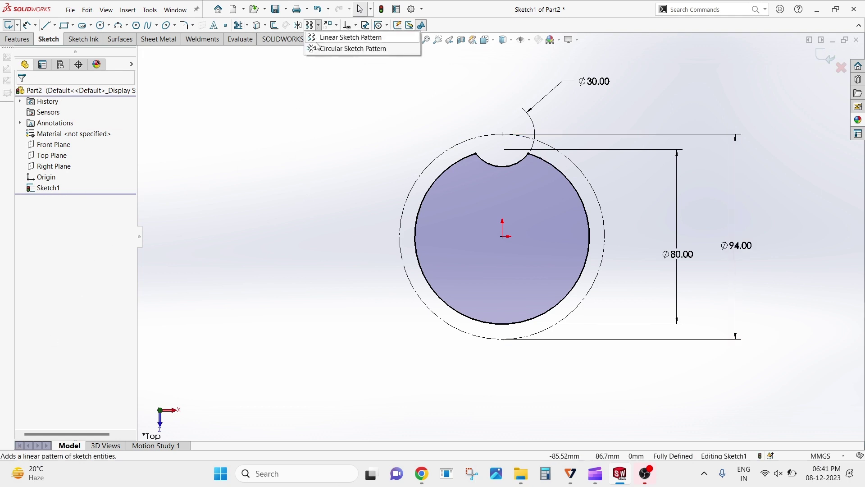
left_click(356, 48)
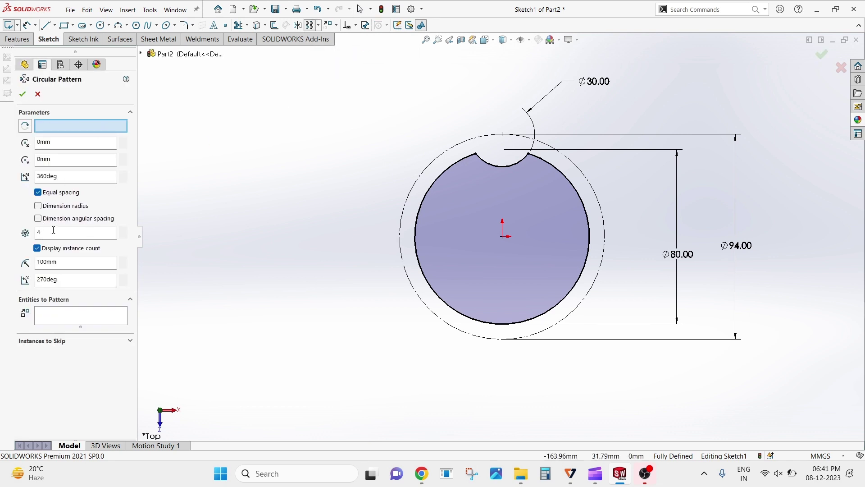
left_click(82, 127)
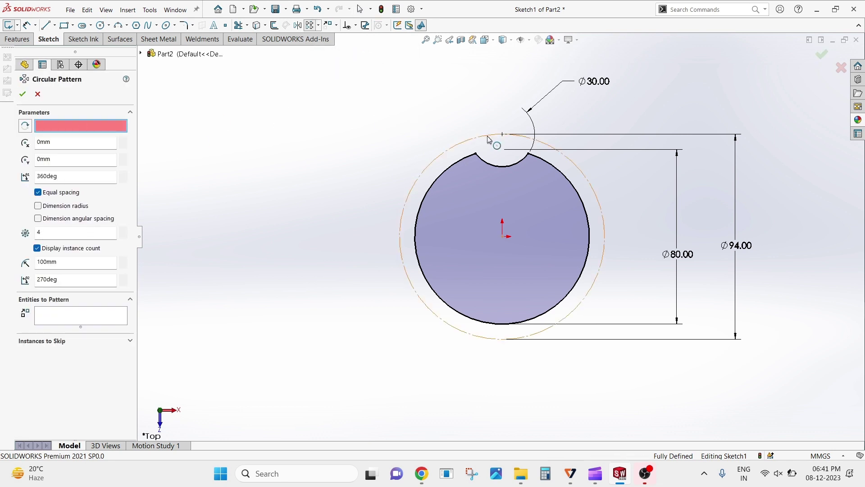
left_click(457, 150)
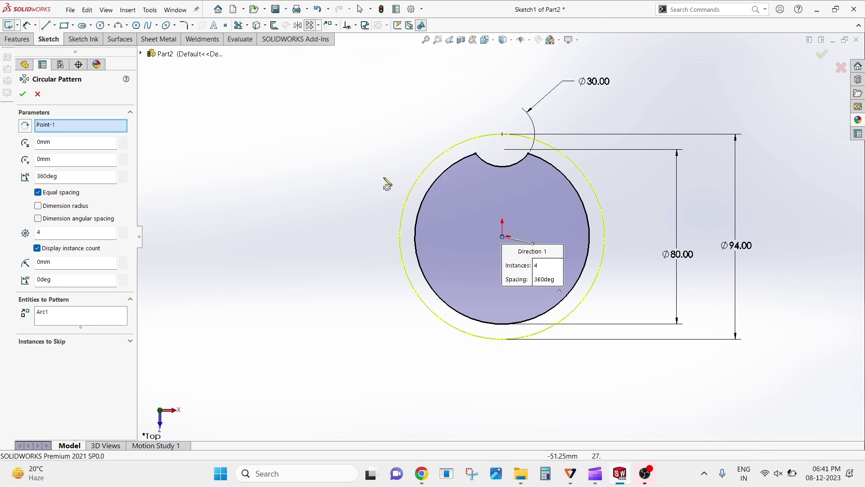
left_click(495, 165)
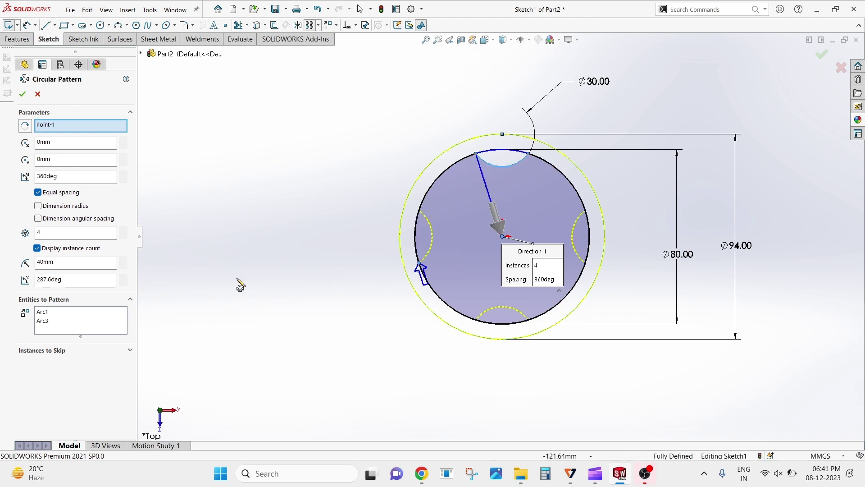
left_click(58, 232)
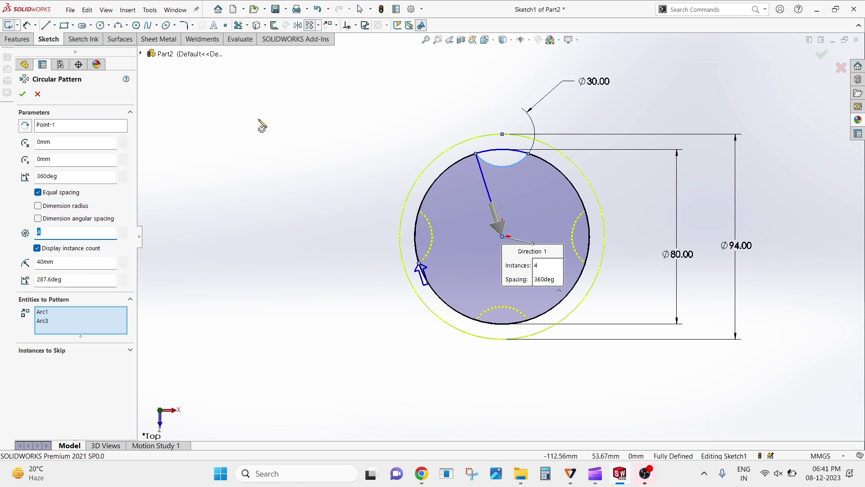
type("6")
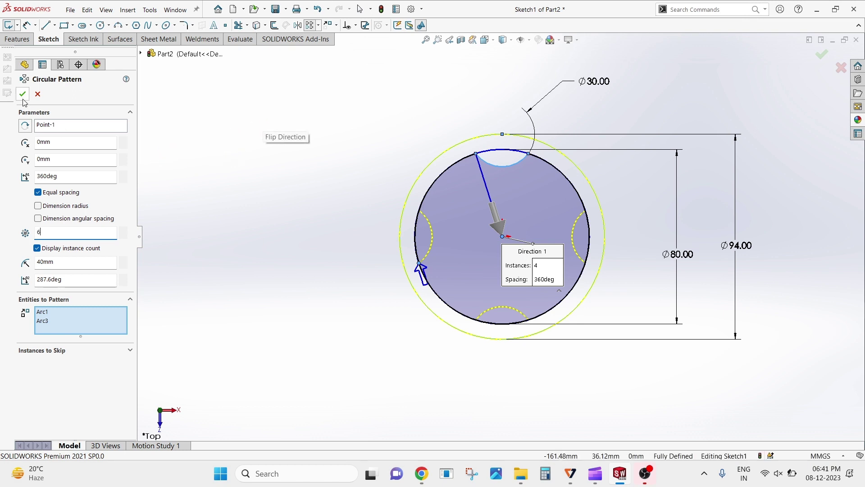
left_click(22, 94)
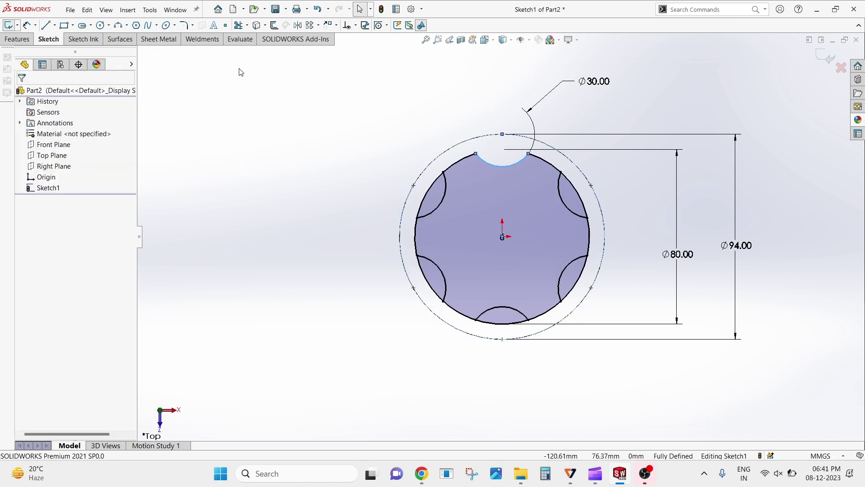
Step: Trim away the Ø80 circle segments between the notches, leaving a six-lobed star outline
left_click(238, 25)
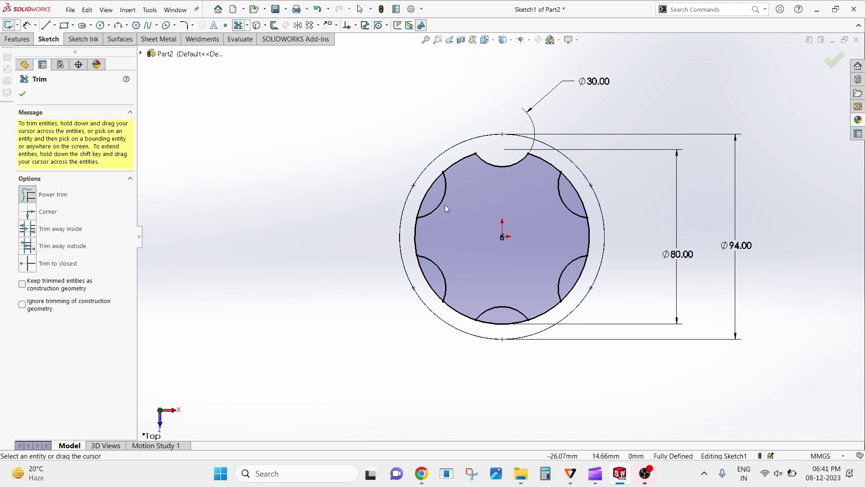
left_click(435, 188)
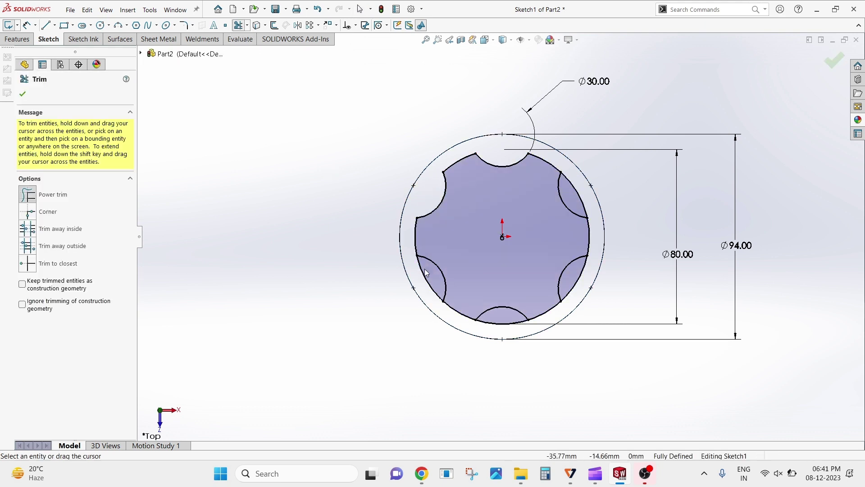
left_click(425, 290)
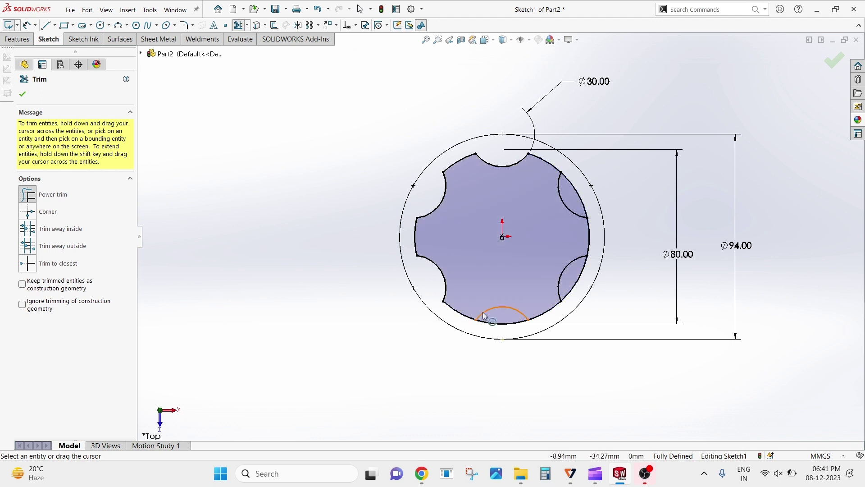
left_click(492, 324)
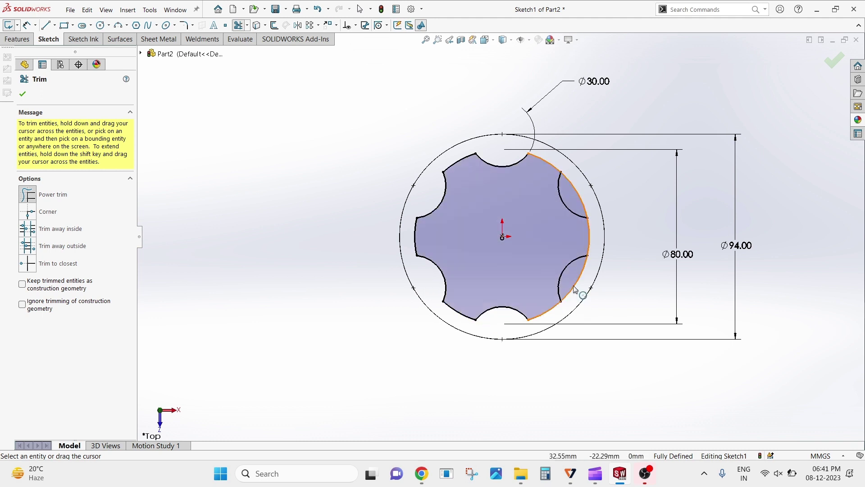
left_click_drag(575, 284, 581, 291)
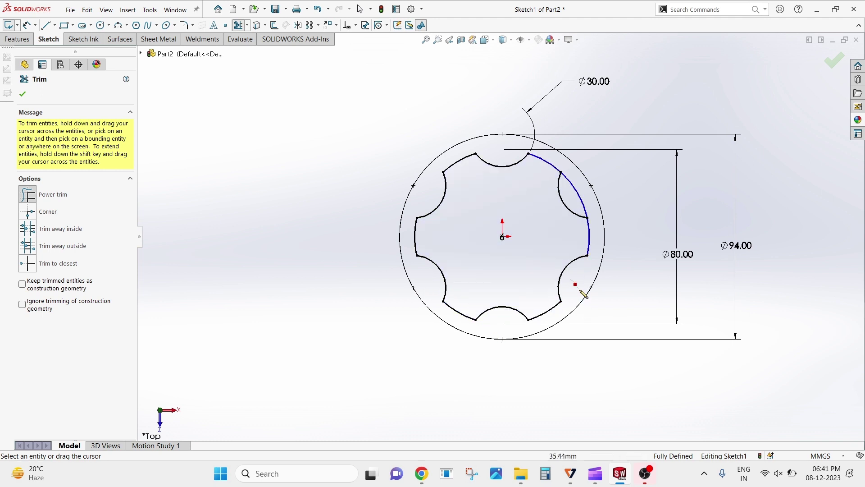
left_click(580, 206)
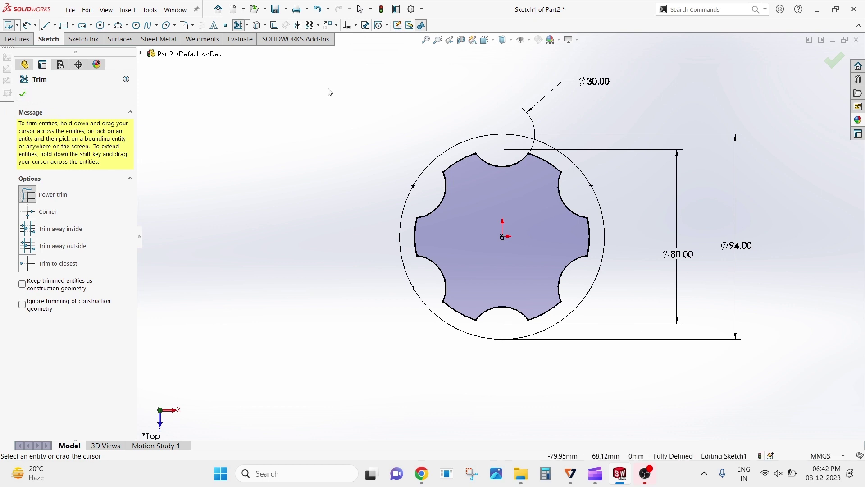
left_click(23, 94)
Step: Extrude the star sketch 20 mm in the reversed, downward direction
left_click(18, 39)
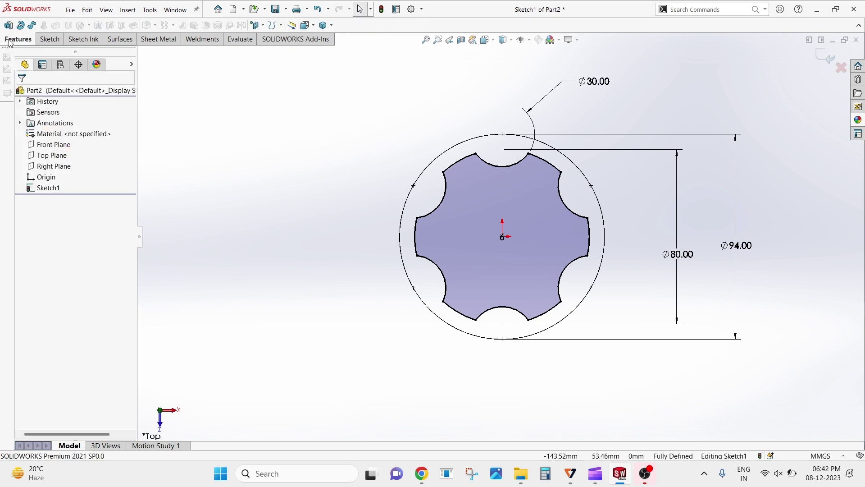
key("e")
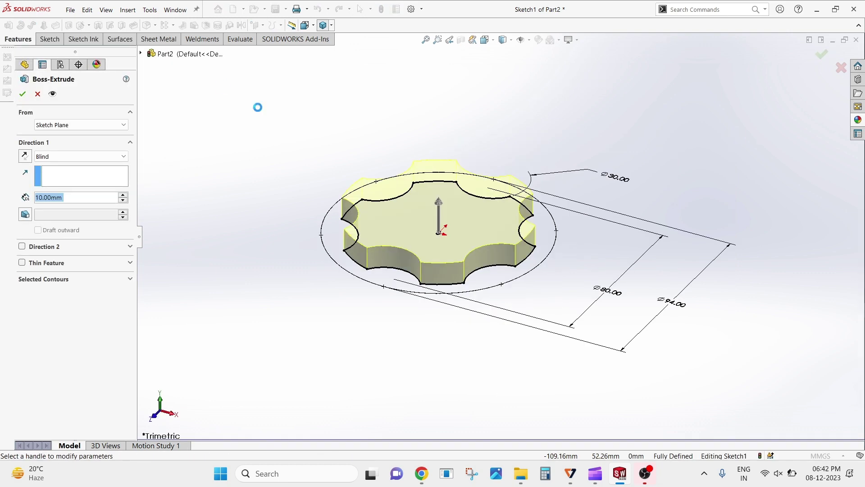
middle_click_drag(297, 161, 342, 66)
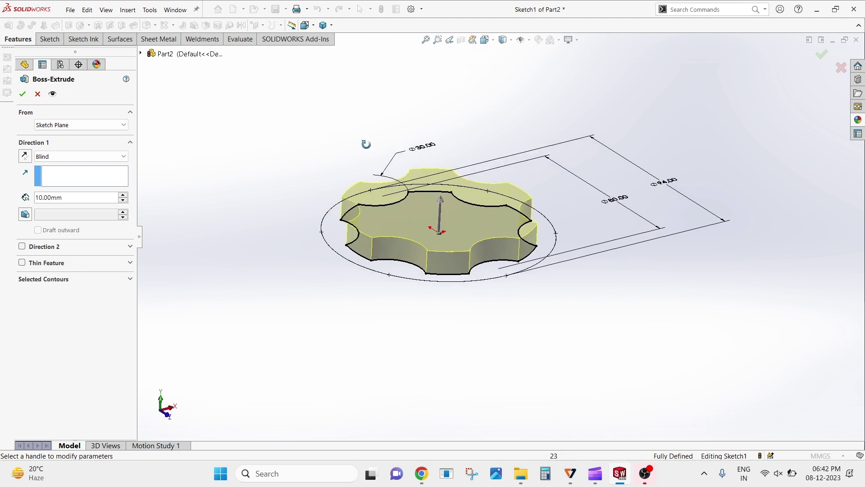
middle_click_drag(341, 66, 369, 149)
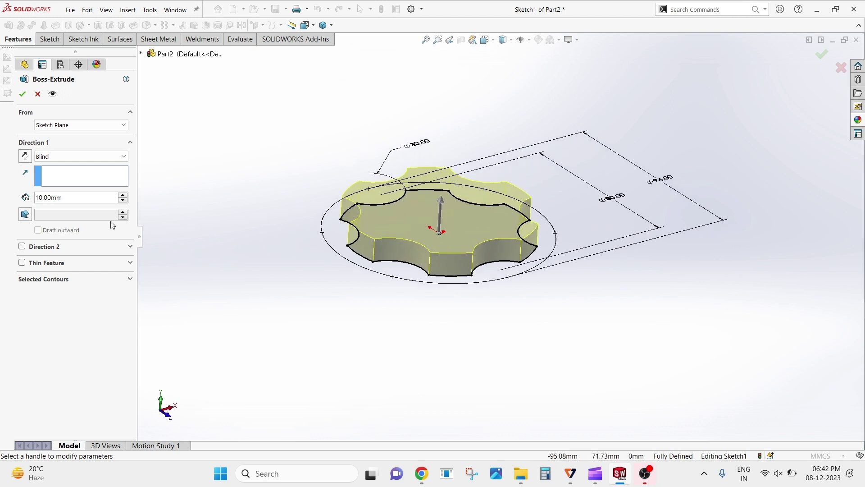
left_click(123, 195)
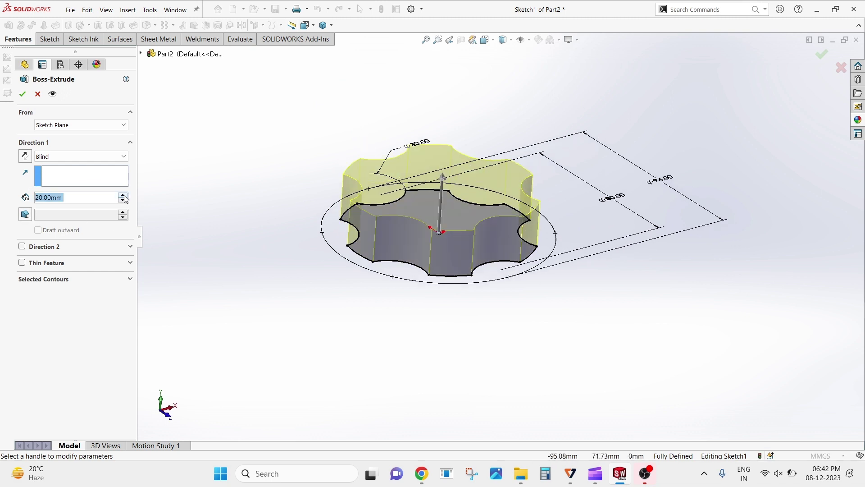
left_click(25, 155)
middle_click_drag(261, 188, 270, 137)
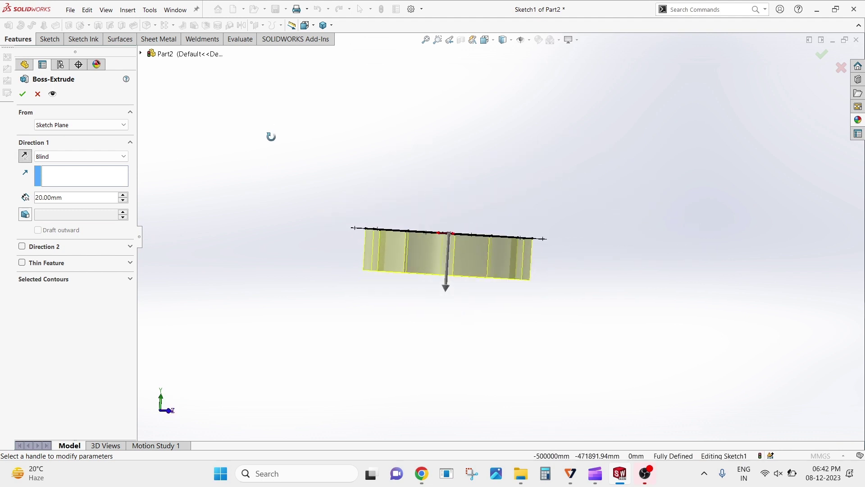
left_click(22, 94)
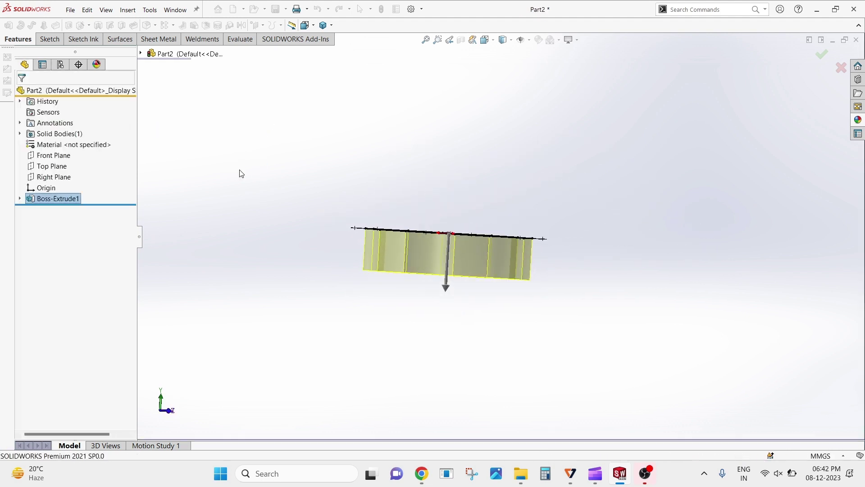
Step: Start a new sketch on the knob's flat end face
mouse_move(290, 197)
middle_mouse_down()
mouse_move(534, 251)
mouse_move(543, 128)
middle_mouse_up()
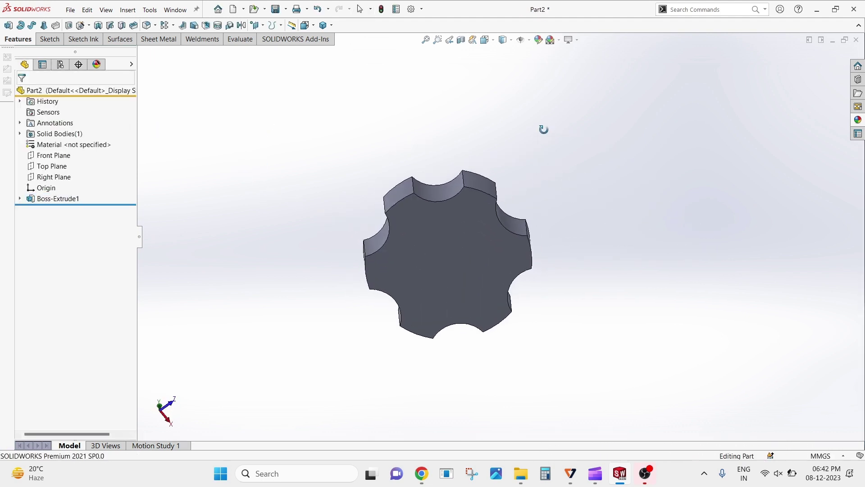
left_click(452, 258)
left_click(492, 232)
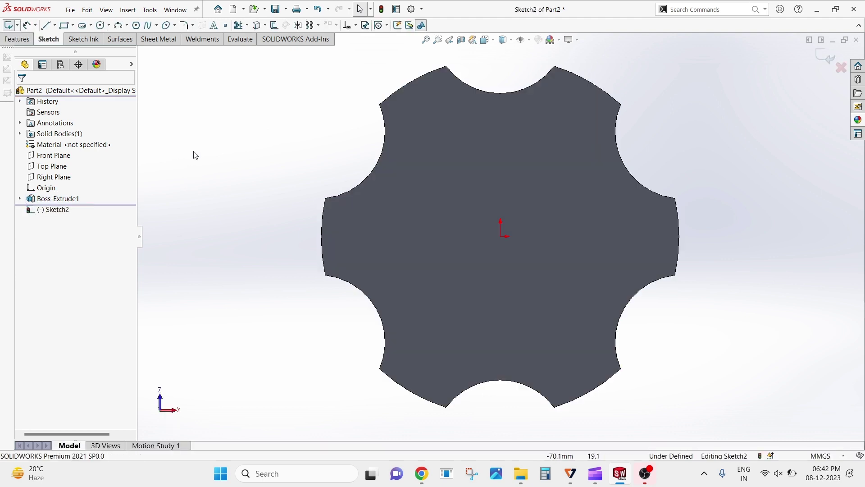
Step: Draw a circle centred on the origin within the star face
left_click(103, 26)
left_click(501, 236)
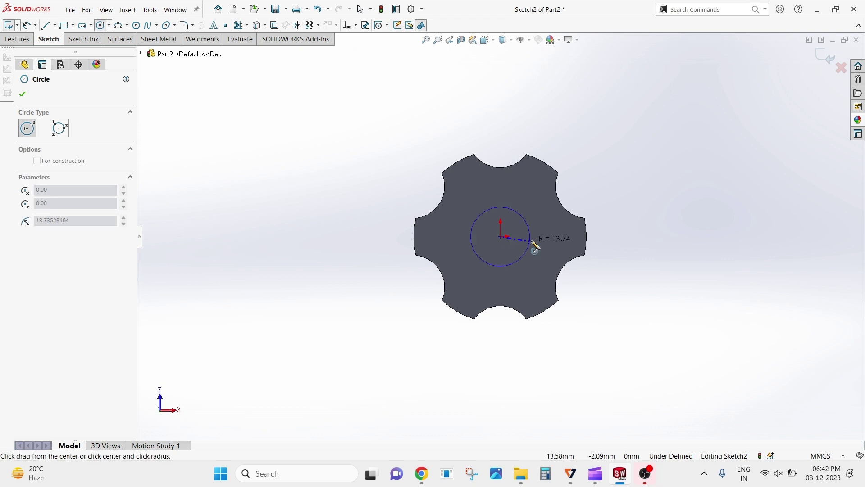
left_click(549, 245)
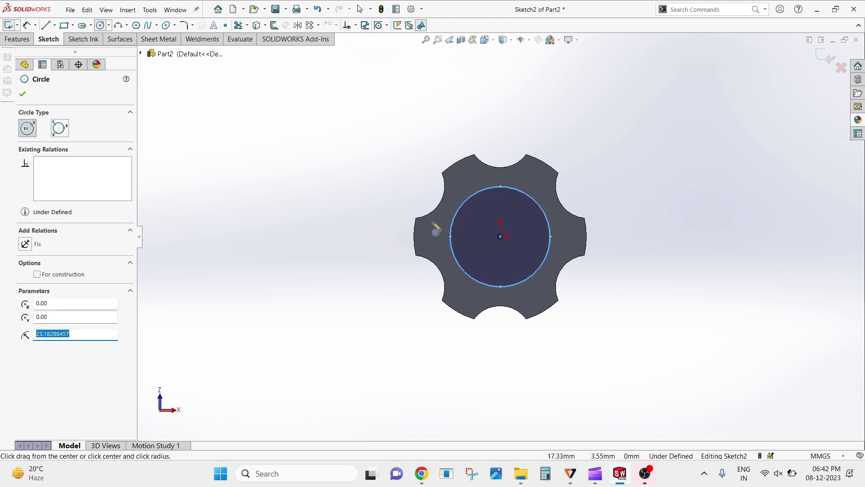
left_click(26, 25)
Step: Dimension the circle to Ø40, fully defining the sketch
left_click(550, 242)
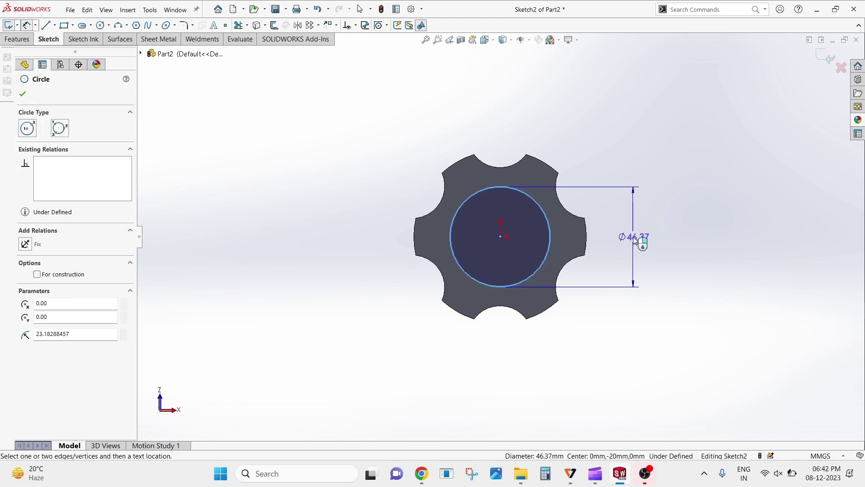
left_click(633, 236)
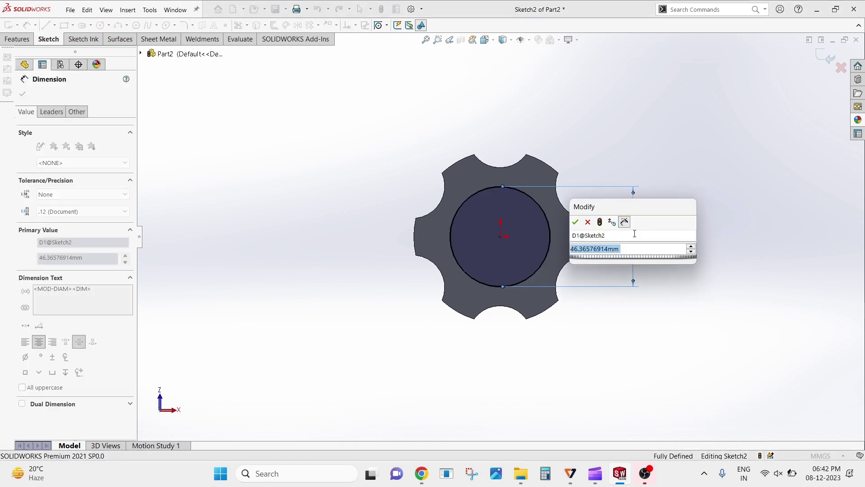
type("40")
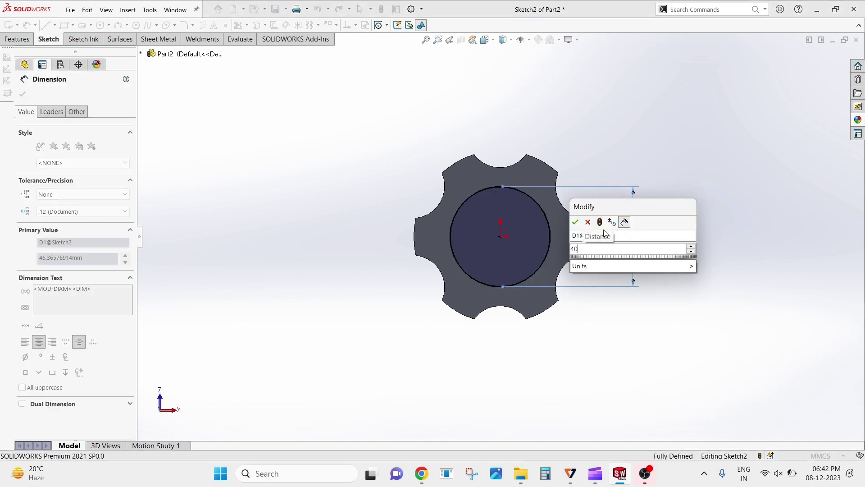
left_click(577, 222)
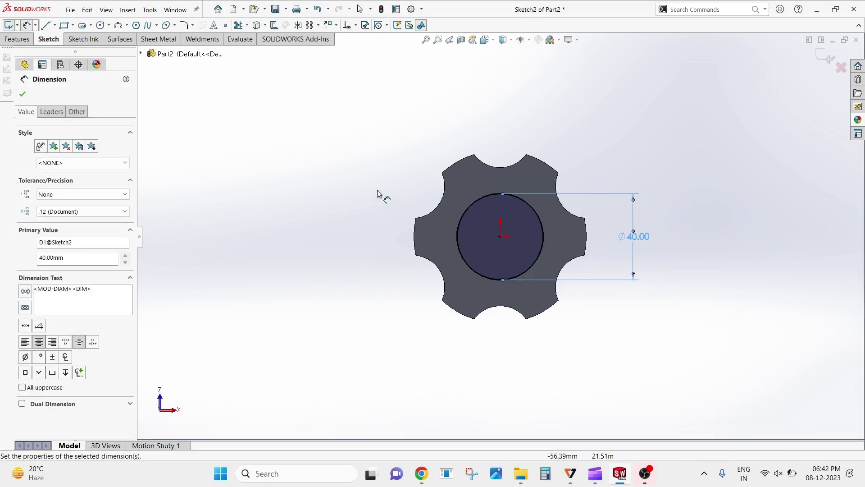
left_click(354, 184)
left_click(17, 39)
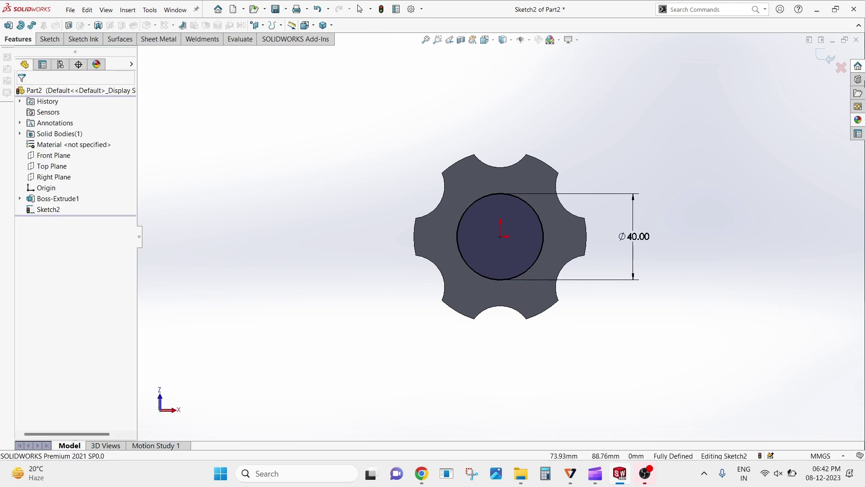
Step: Extrude the Ø40 circle 40 mm blind into a cylindrical shaft
left_click(9, 25)
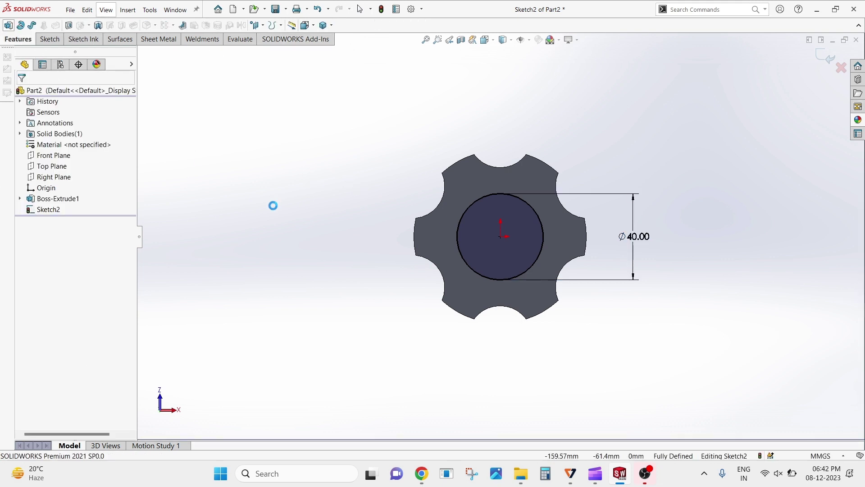
middle_click_drag(309, 161, 353, 245)
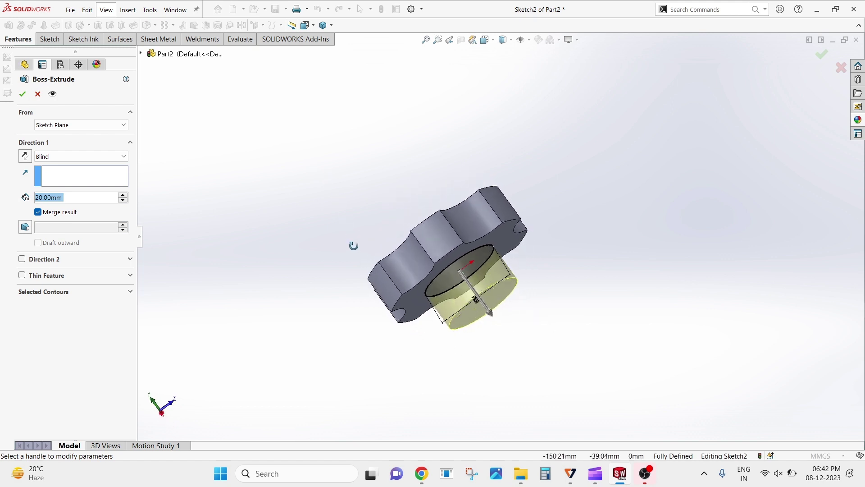
left_click(122, 195)
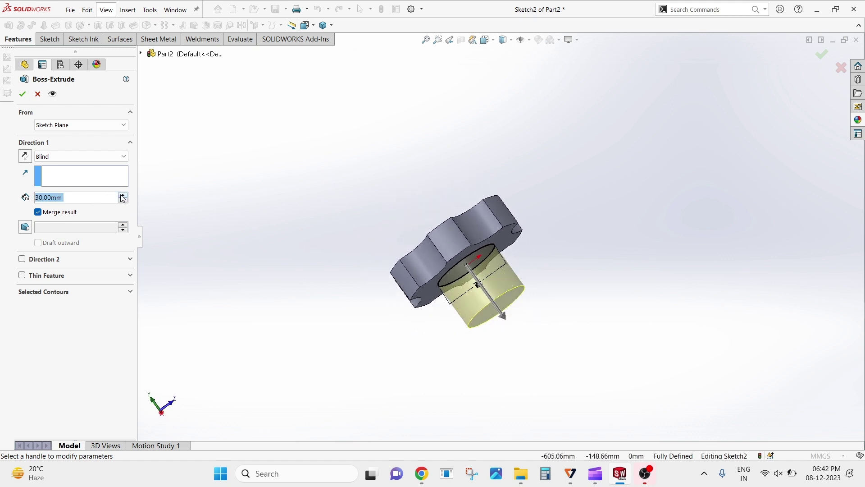
left_click(122, 196)
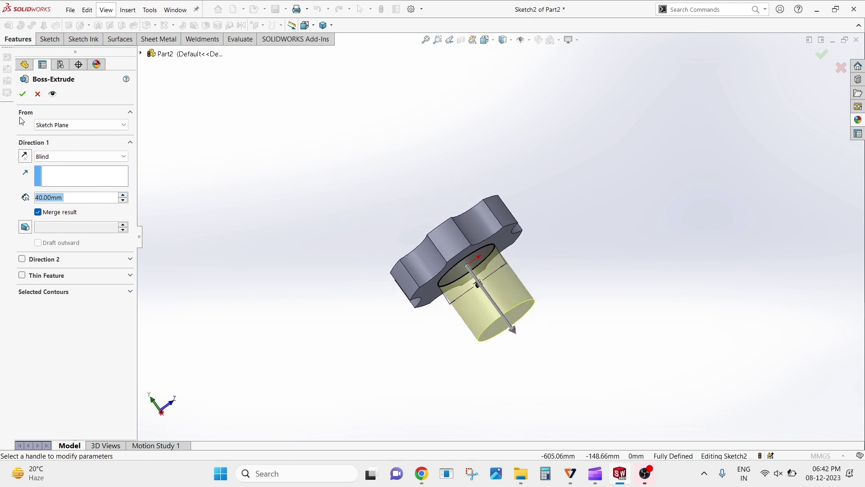
left_click(23, 96)
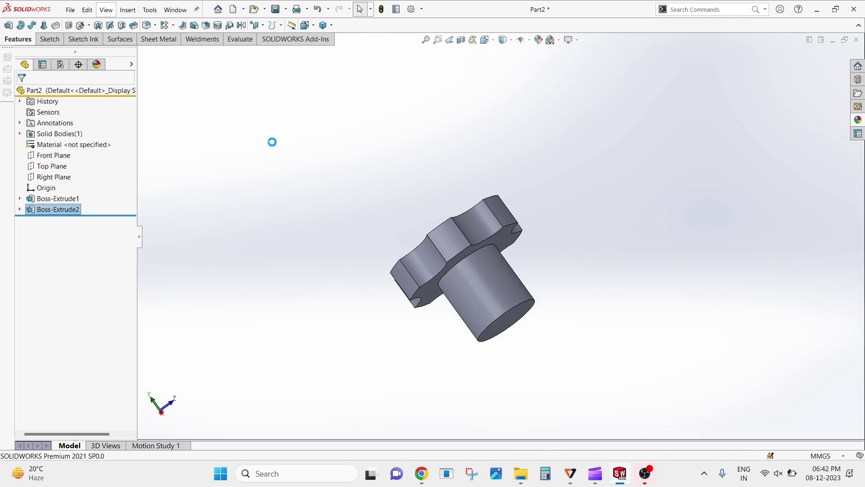
middle_click_drag(420, 205, 440, 184)
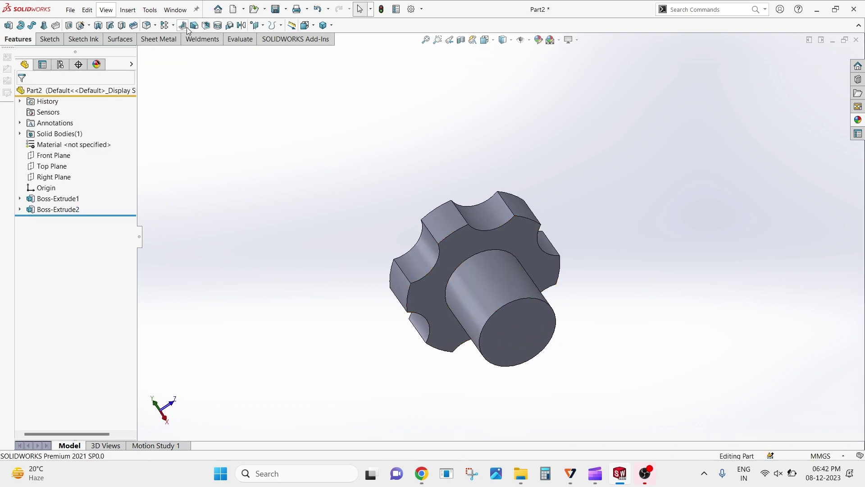
Step: Chamfer the shaft's end edge at 2 mm × 45°
left_click(157, 28)
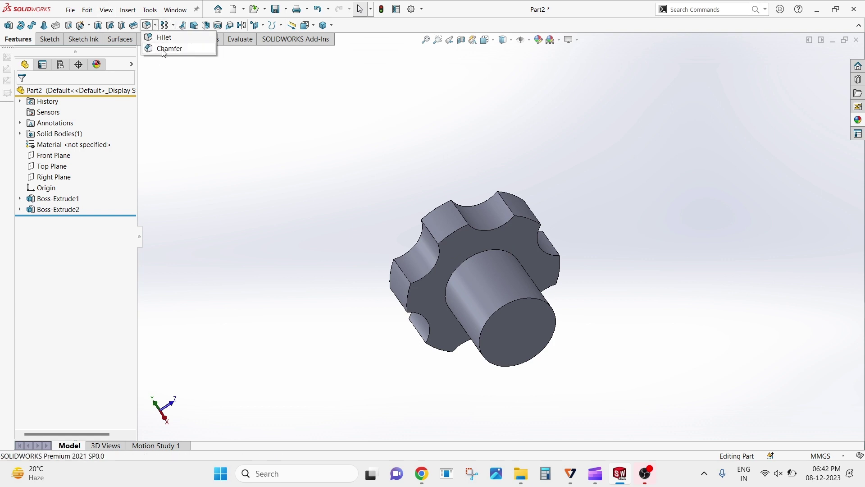
left_click(161, 49)
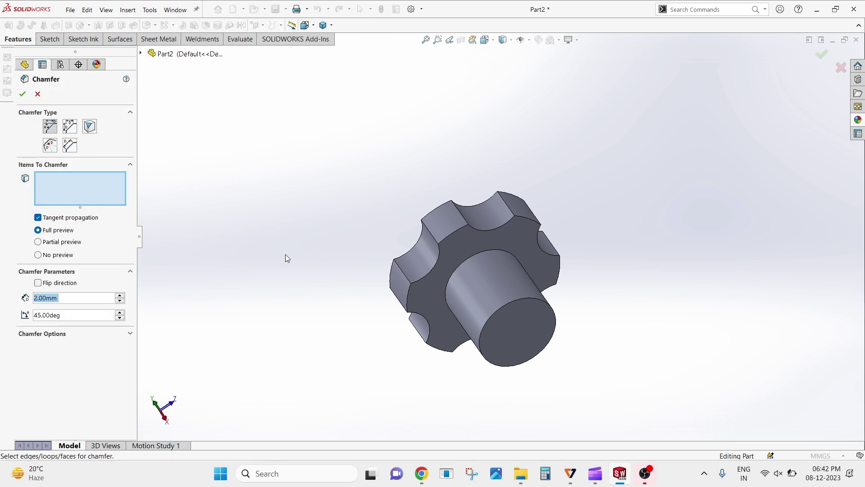
scroll(479, 341, "down", 2)
scroll(479, 341, "down", 2)
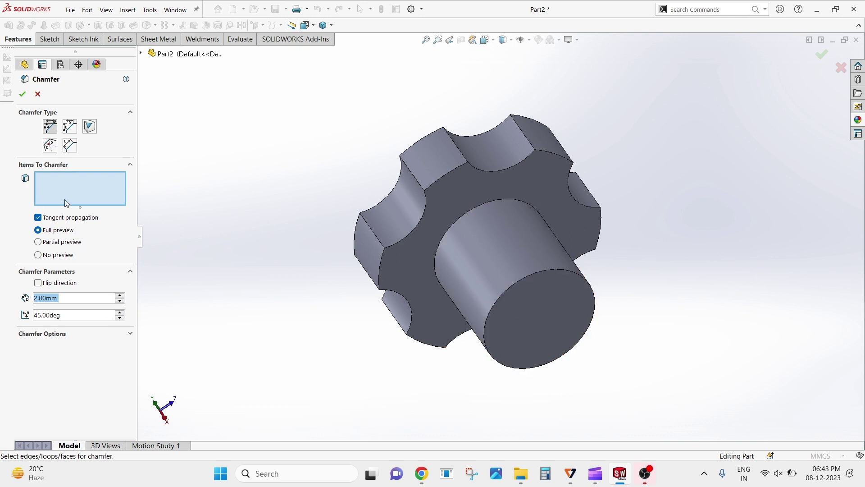
left_click(54, 191)
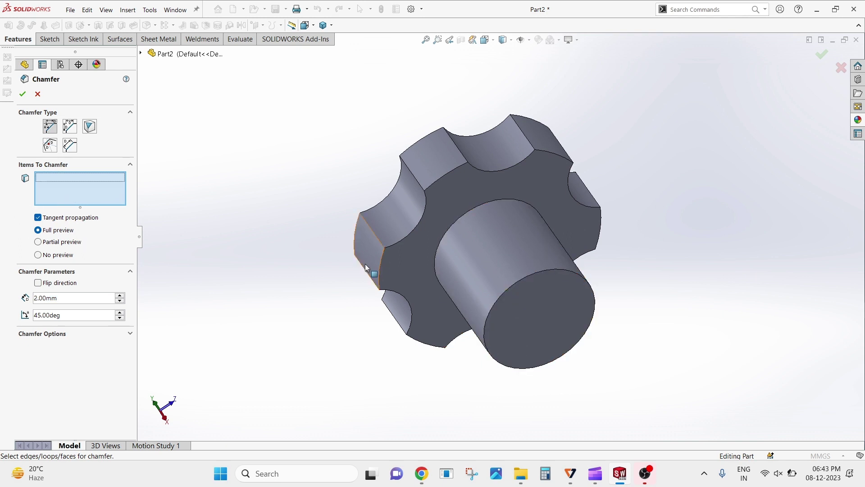
left_click(511, 289)
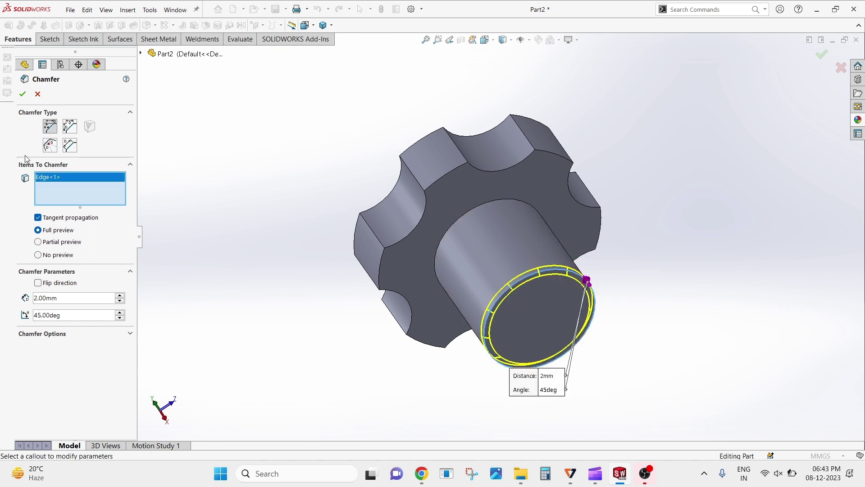
left_click(22, 94)
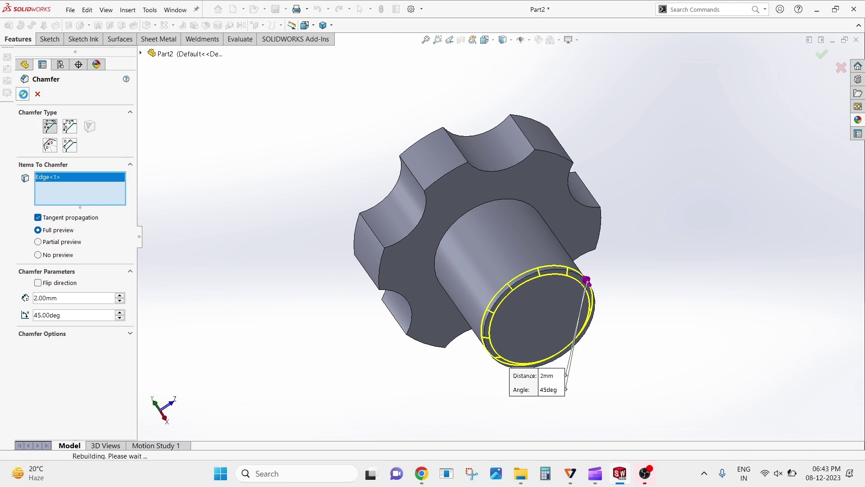
mouse_move(343, 137)
middle_mouse_down()
mouse_move(299, 199)
mouse_move(332, 195)
middle_mouse_up()
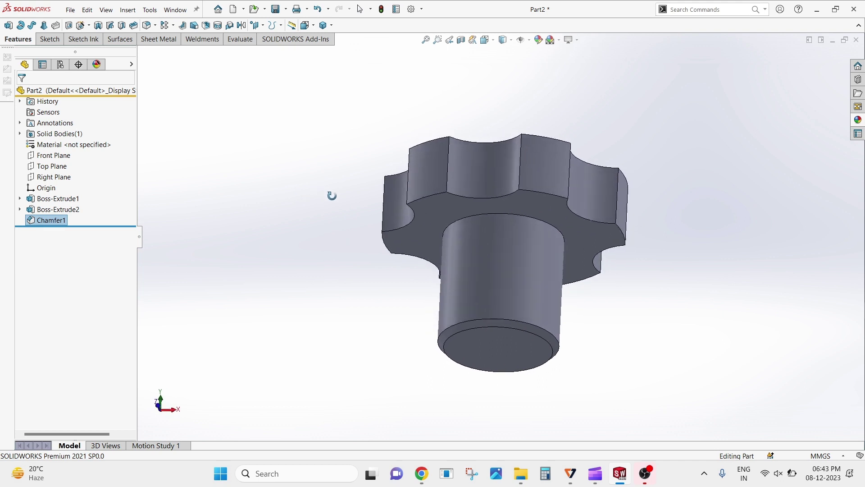
Step: Start a 1 mm fillet and select the lobe edge loops on one end of the star head
left_click(147, 25)
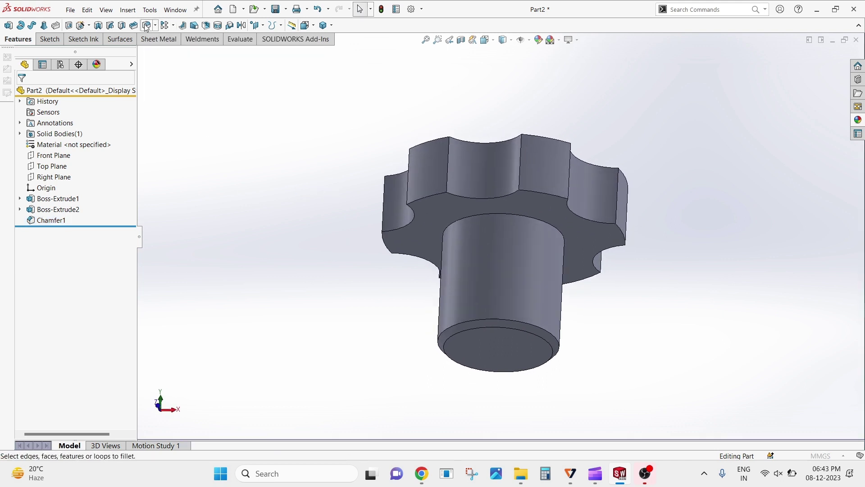
scroll(413, 156, "down", 2)
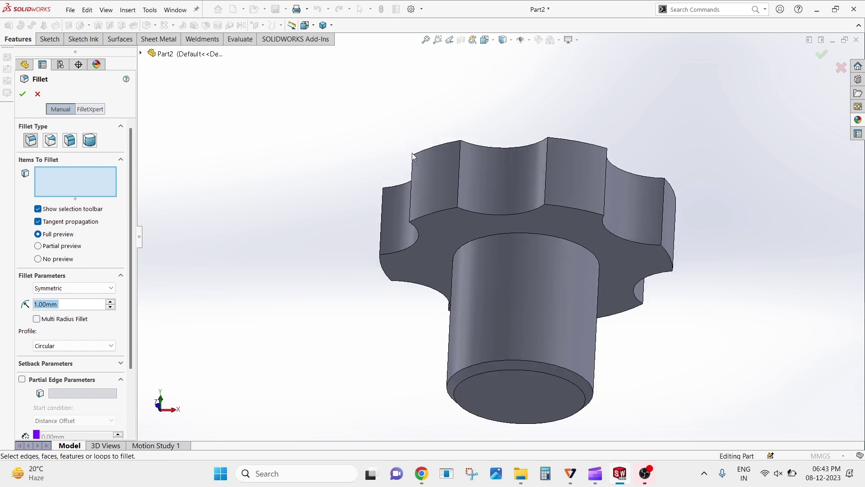
left_click(436, 212)
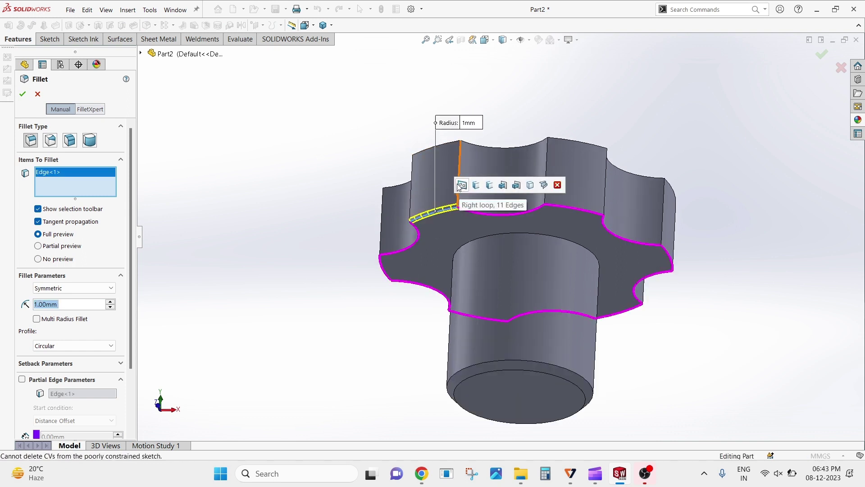
left_click(492, 186)
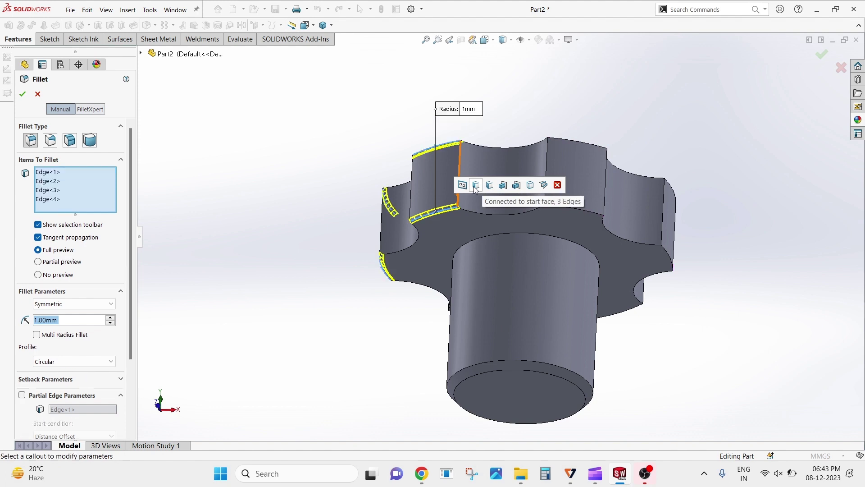
left_click(569, 208)
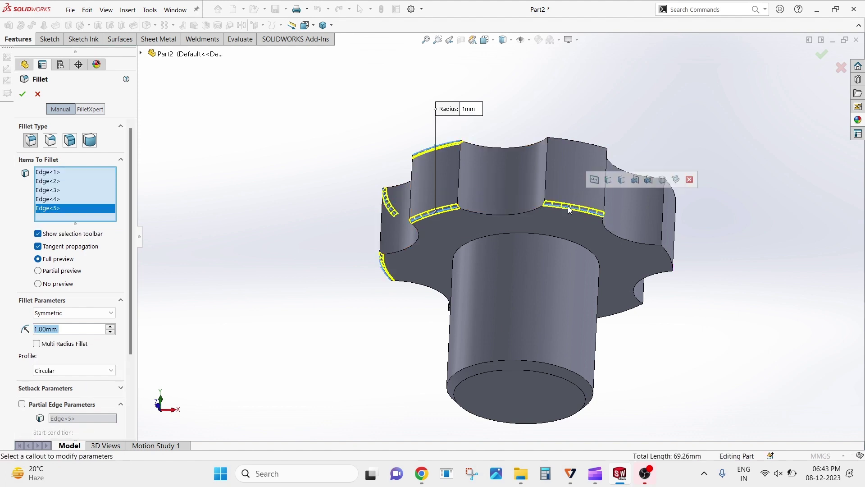
left_click(622, 180)
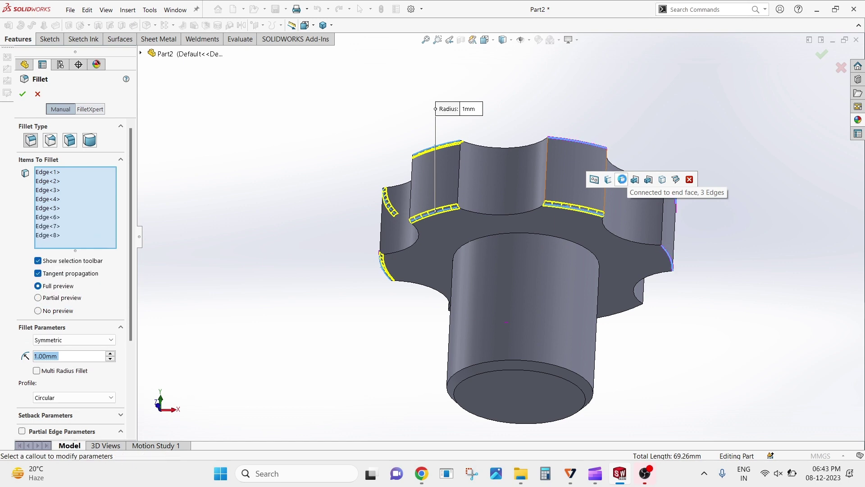
Step: Add the head's other face edge loop and accept the twelve-edge 1 mm fillet
middle_click_drag(633, 140, 629, 146)
mouse_move(497, 160)
middle_mouse_down()
mouse_move(470, 139)
mouse_move(507, 139)
mouse_move(516, 151)
middle_mouse_up()
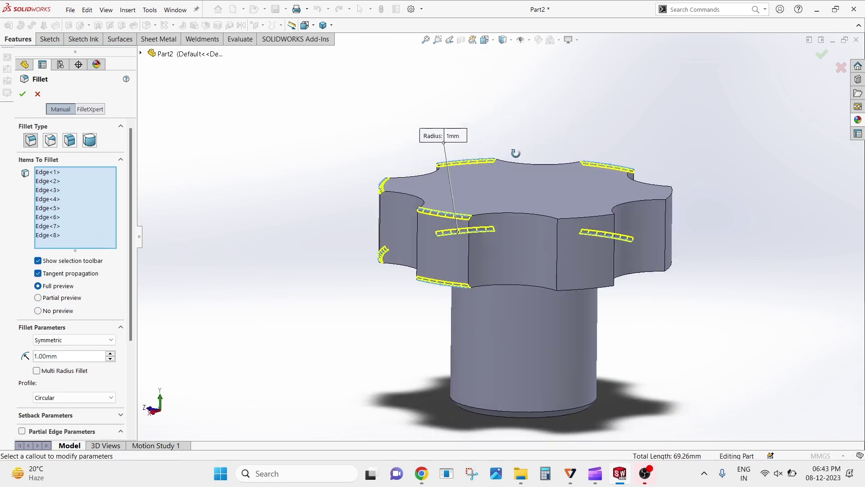
left_click(592, 220)
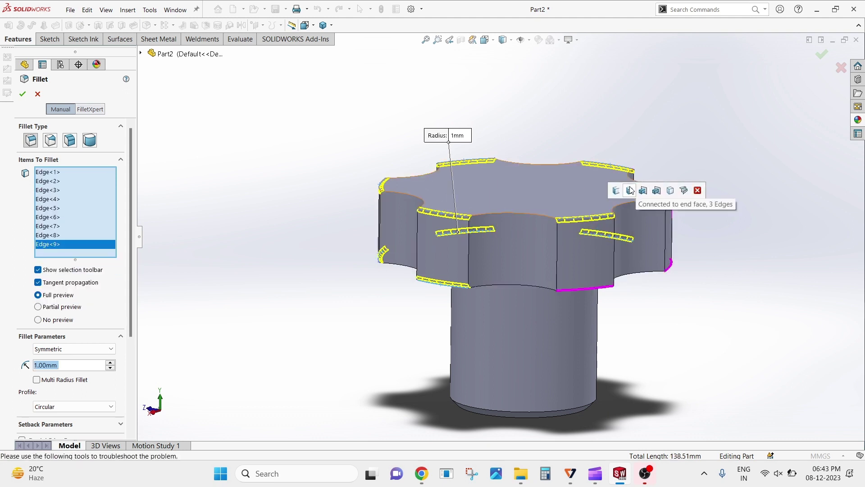
left_click(630, 190)
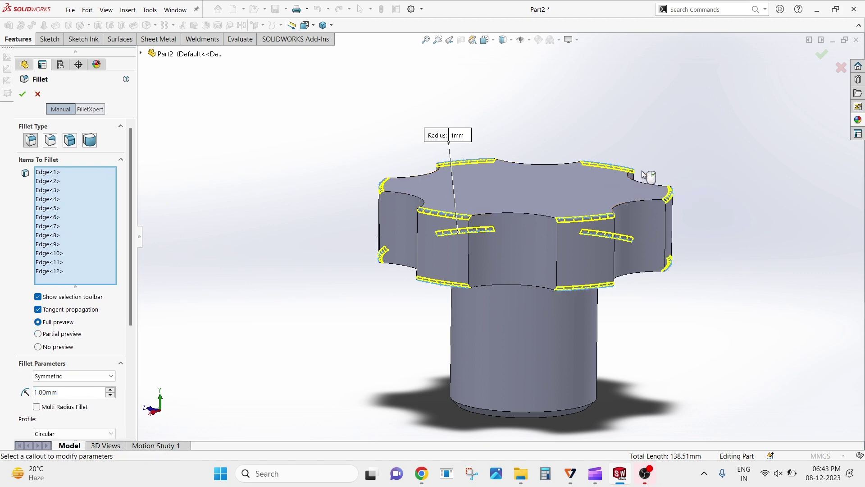
mouse_move(653, 155)
middle_mouse_down()
mouse_move(455, 99)
mouse_move(390, 112)
middle_mouse_up()
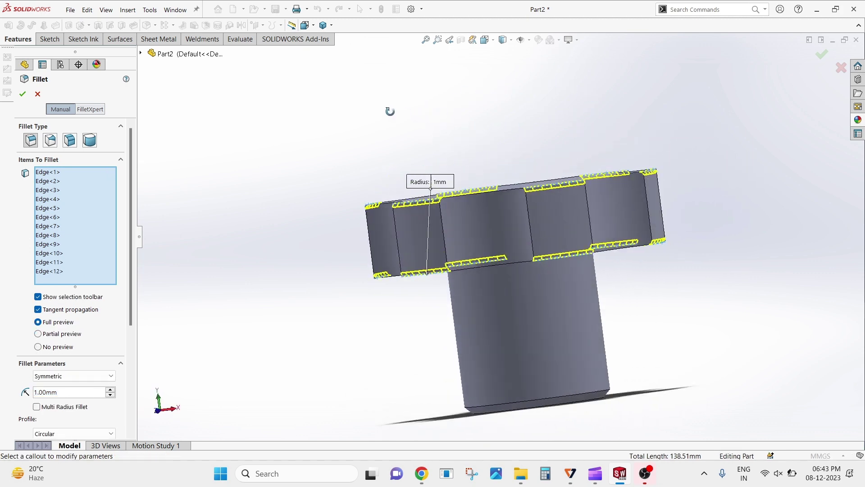
key("ctrl+4")
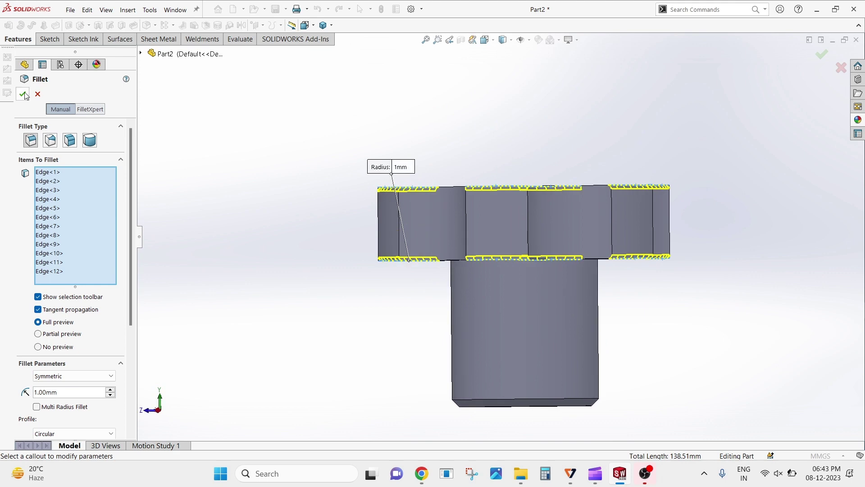
left_click(23, 93)
mouse_move(462, 141)
middle_mouse_down()
mouse_move(493, 195)
mouse_move(472, 193)
mouse_move(396, 77)
mouse_move(332, 108)
mouse_move(421, 80)
mouse_move(400, 301)
middle_mouse_up()
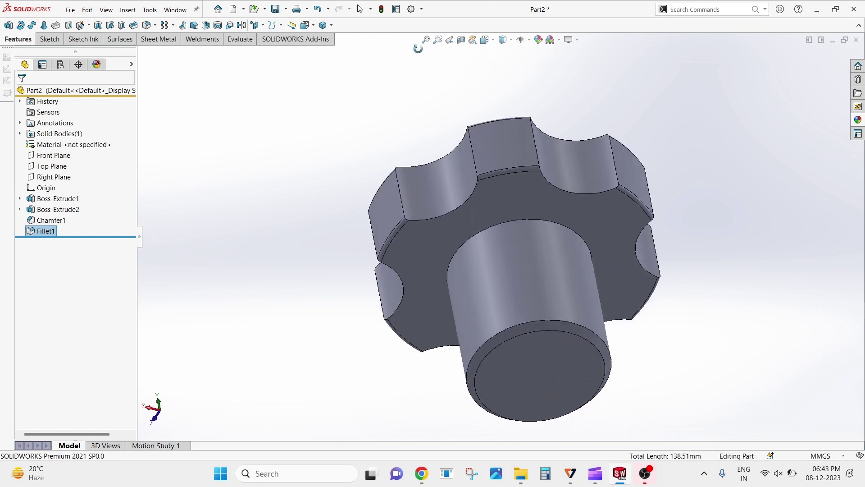
Step: Set up a Hole Wizard ISO Ø14.0 blind hole, 20 mm deep
left_click(79, 26)
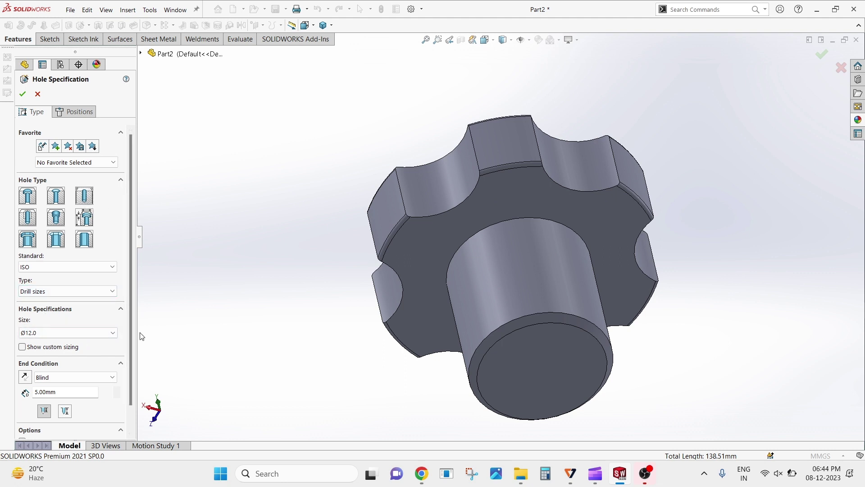
left_click(112, 332)
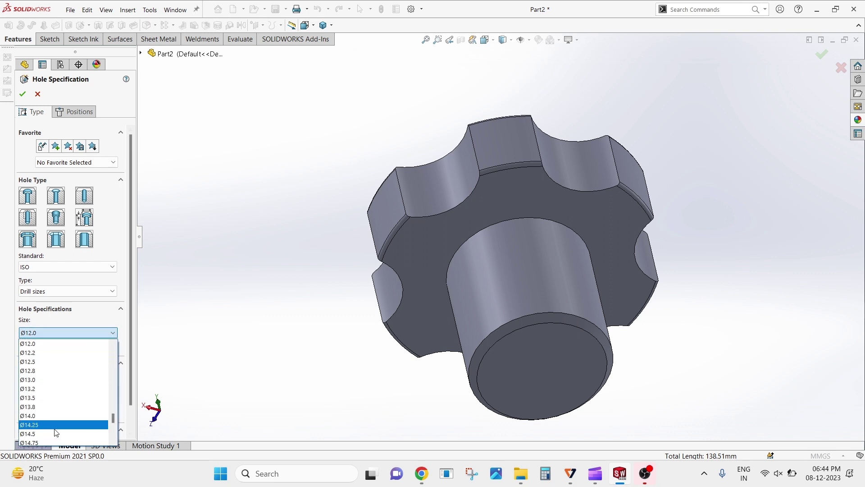
scroll(55, 430, "down", 1)
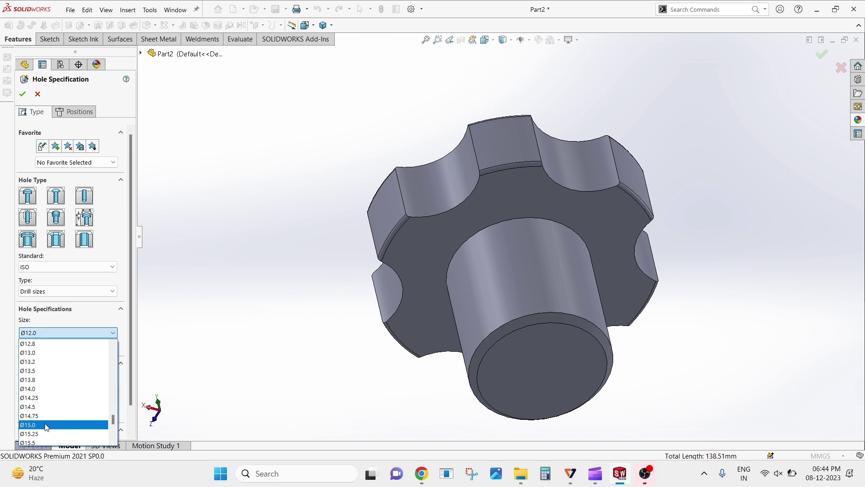
left_click(36, 389)
type("20")
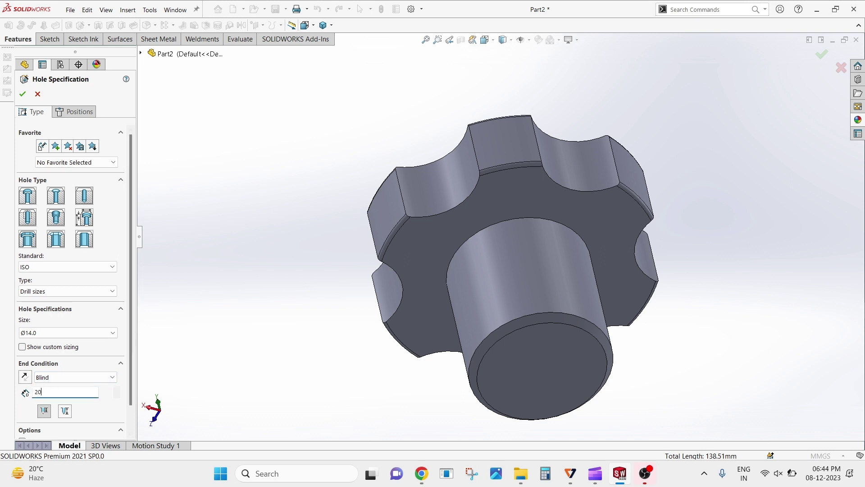
left_click(22, 94)
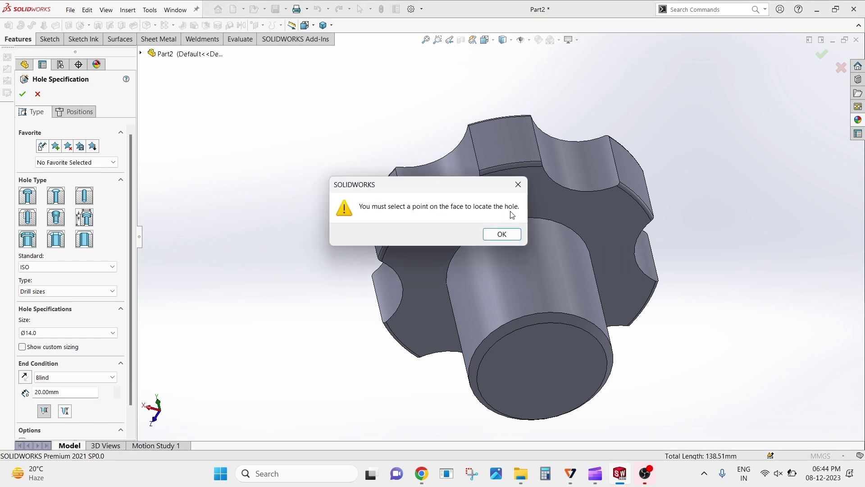
left_click(518, 185)
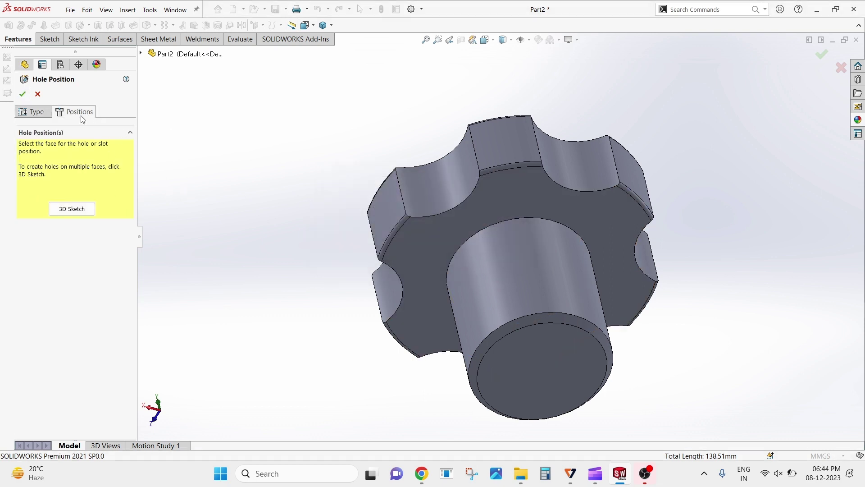
Step: Position the Ø14 hole at the centre of the shaft's end face and create it
left_click(44, 115)
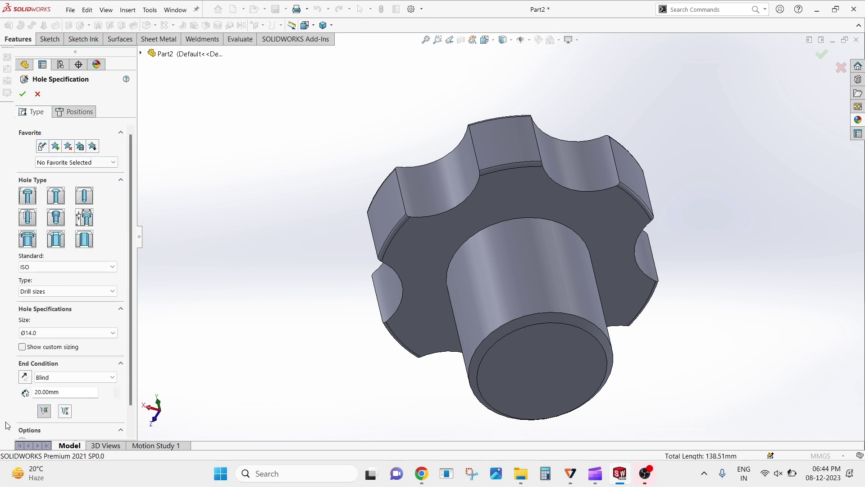
left_click(81, 113)
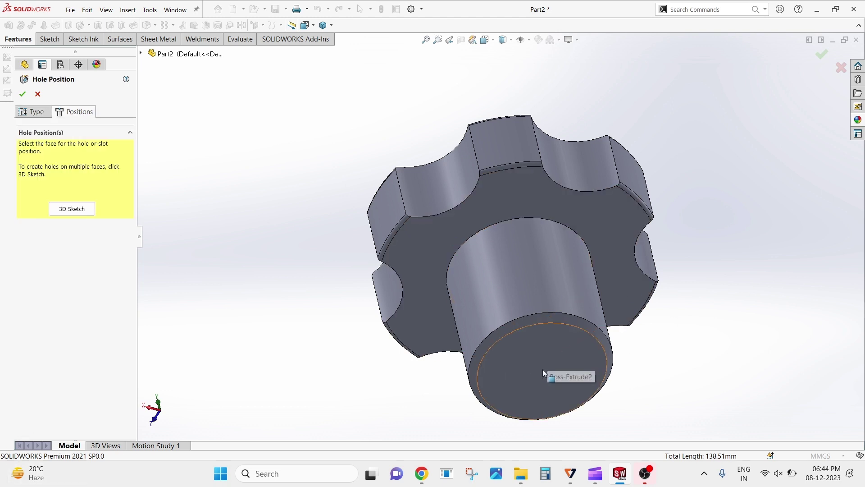
left_click(548, 356)
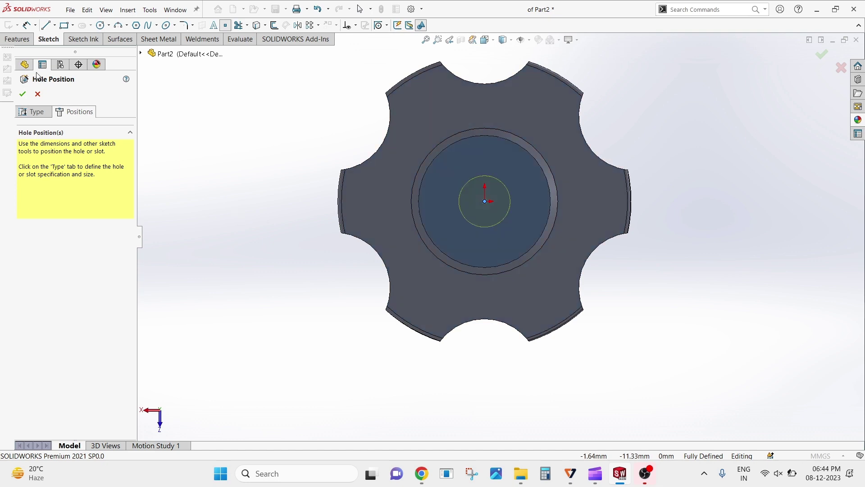
left_click(22, 93)
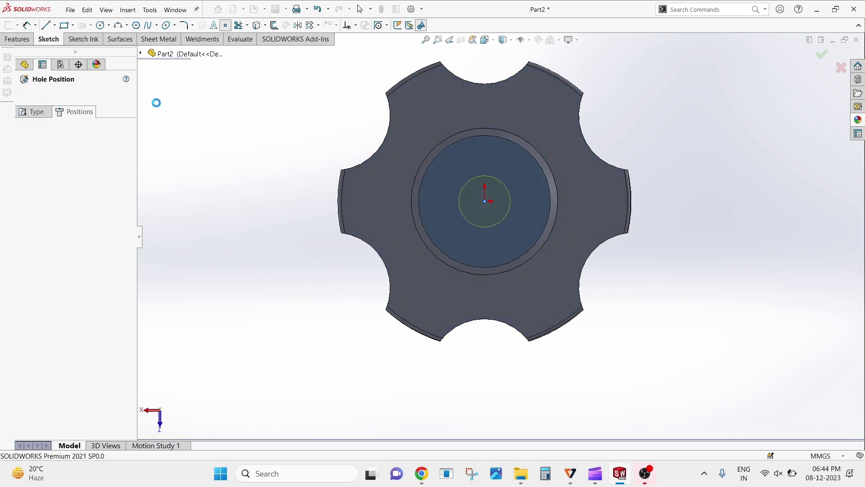
mouse_move(399, 111)
middle_mouse_down()
mouse_move(360, 147)
mouse_move(371, 119)
mouse_move(375, 202)
middle_mouse_up()
scroll(374, 203, "up", 3)
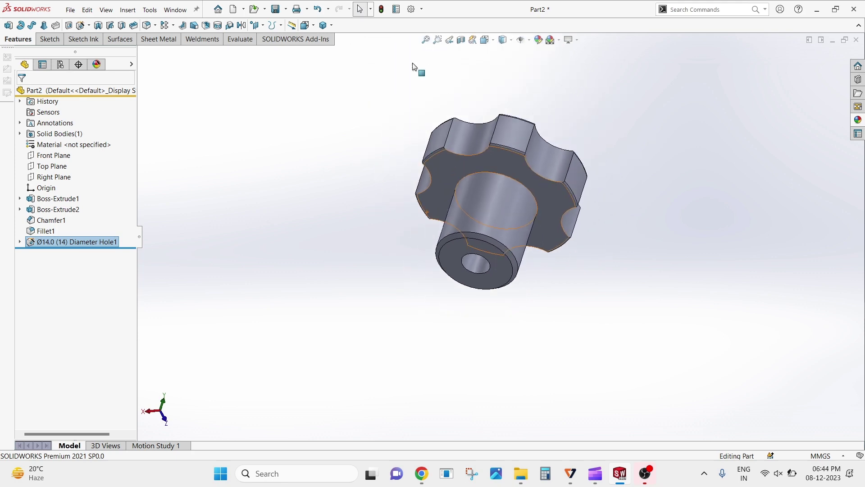
left_click(461, 39)
mouse_move(475, 144)
middle_mouse_down()
mouse_move(453, 3)
mouse_move(258, 87)
mouse_move(350, 158)
mouse_move(298, 211)
mouse_move(334, 200)
mouse_move(288, 189)
middle_mouse_up()
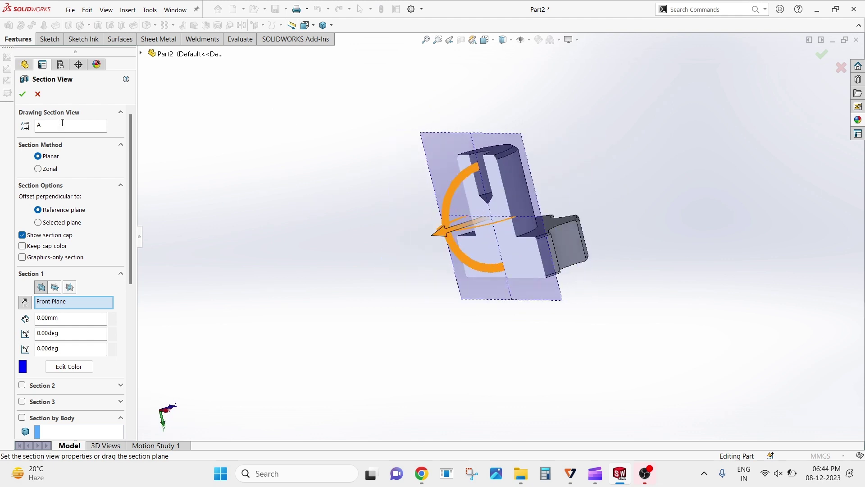
left_click(20, 94)
mouse_move(402, 179)
middle_mouse_down()
mouse_move(468, 174)
mouse_move(514, 201)
mouse_move(578, 202)
mouse_move(516, 200)
mouse_move(528, 376)
mouse_move(448, 401)
mouse_move(399, 127)
middle_mouse_up()
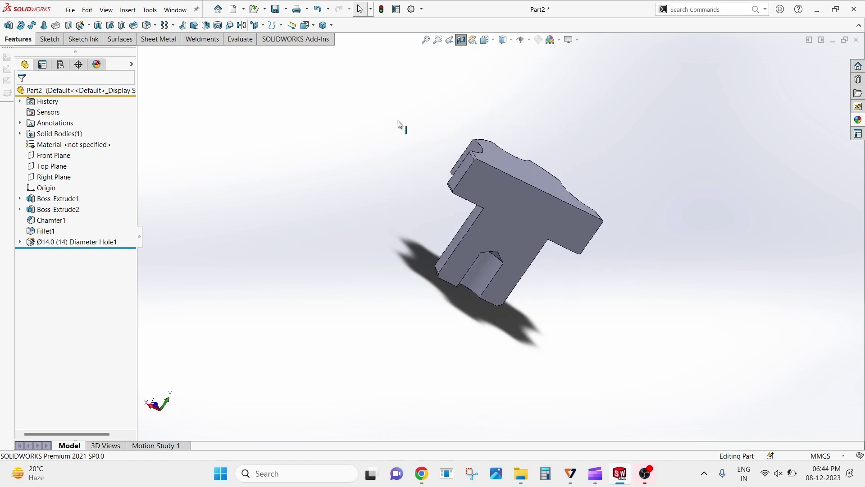
left_click(461, 40)
mouse_move(532, 229)
middle_mouse_down()
mouse_move(311, 155)
mouse_move(226, 193)
middle_mouse_up()
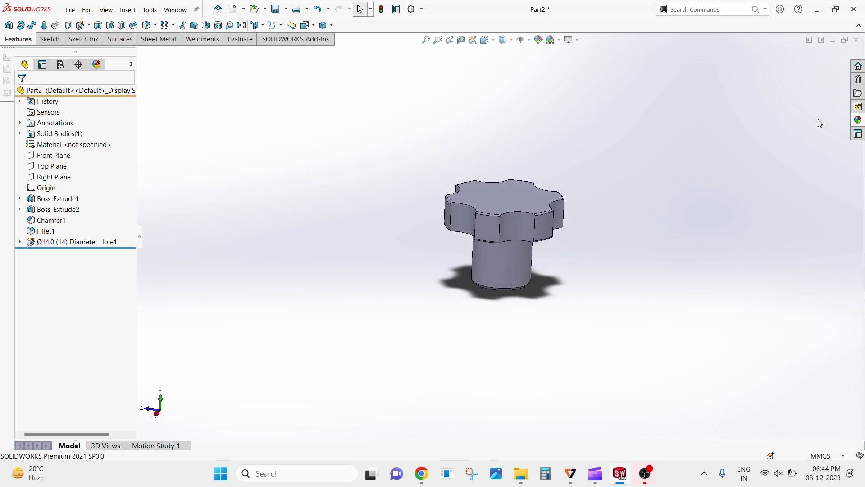
Step: Browse Appearances > Rubber and drag a rubber swatch onto the knob
left_click(858, 121)
left_click(853, 120)
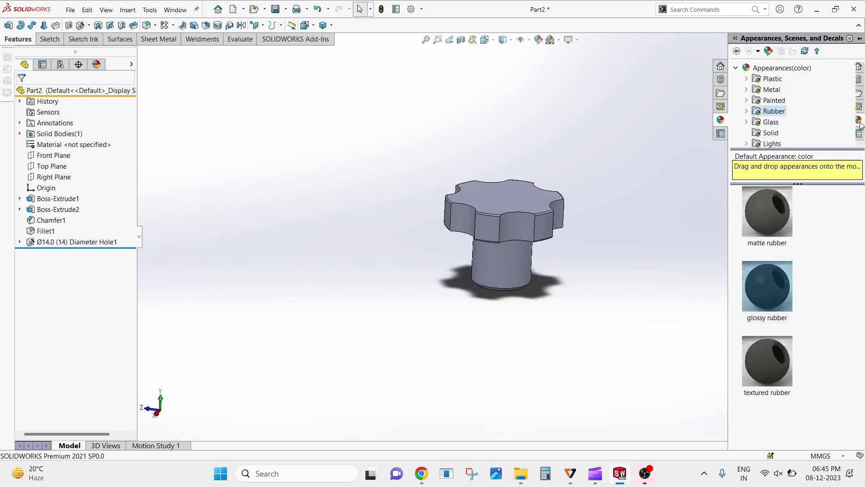
double_click(775, 69)
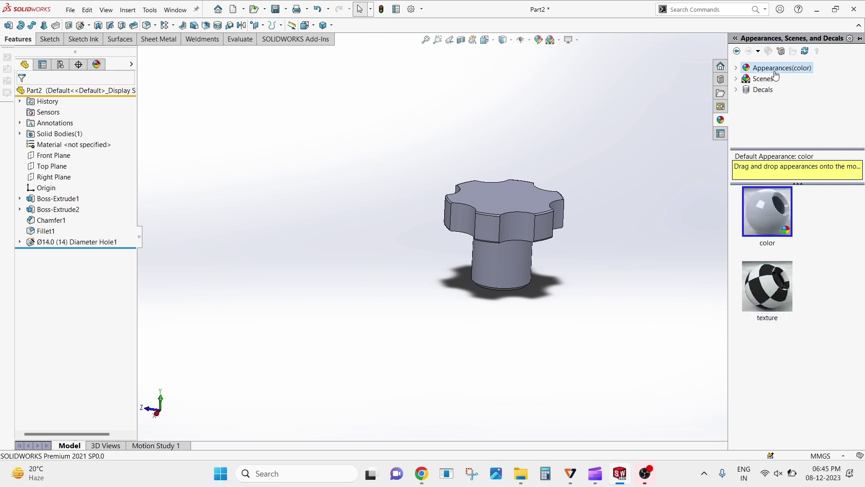
left_click(736, 67)
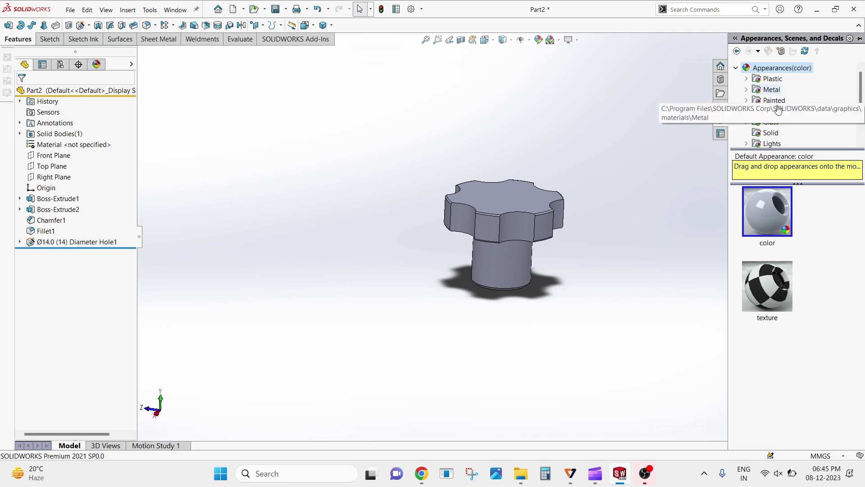
left_click(749, 111)
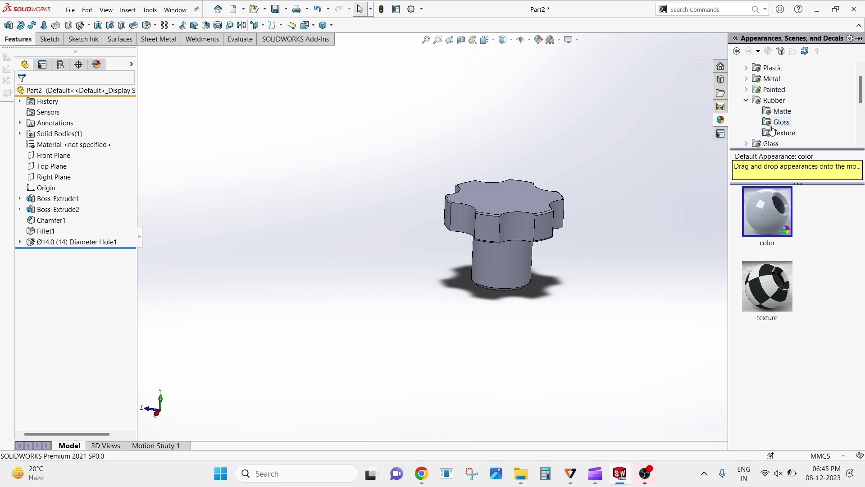
left_click(746, 144)
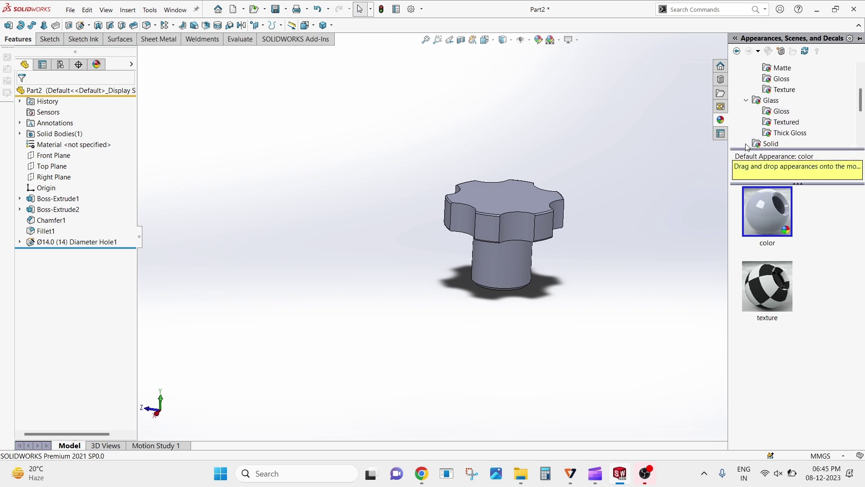
scroll(762, 128, "up", 1)
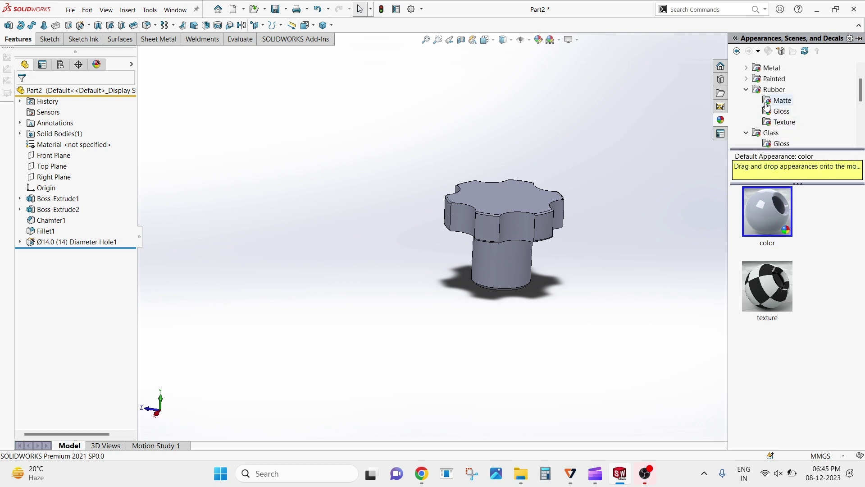
left_click(746, 89)
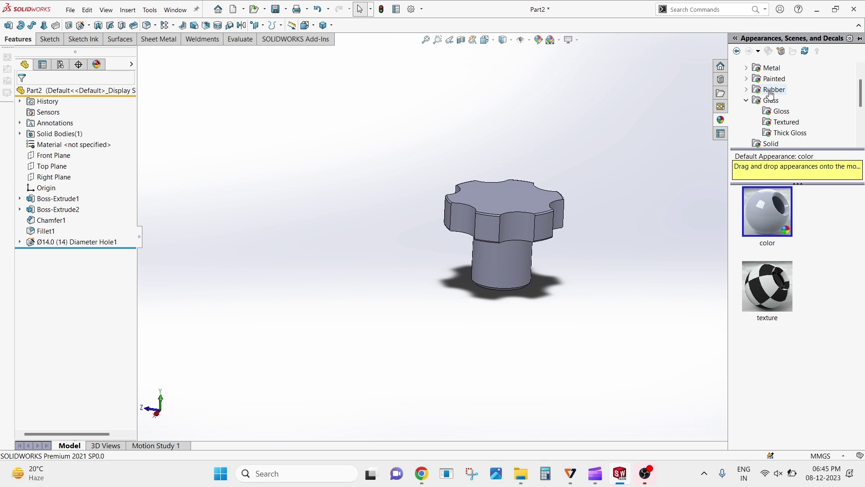
left_click(770, 90)
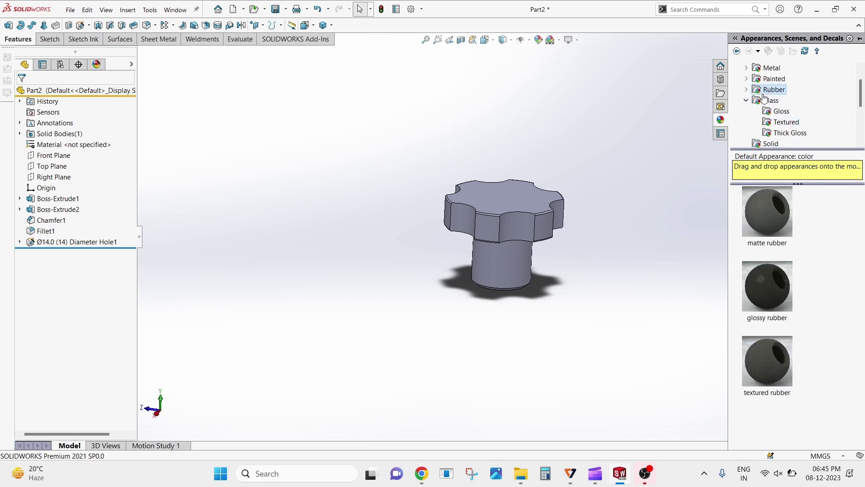
left_click_drag(766, 284, 517, 223)
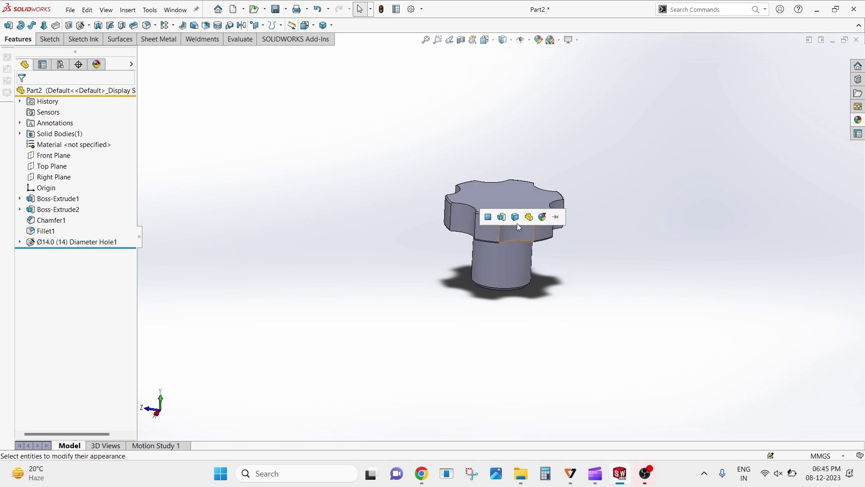
Step: Apply the black rubber finish to the whole part and orbit to check it
left_click(530, 217)
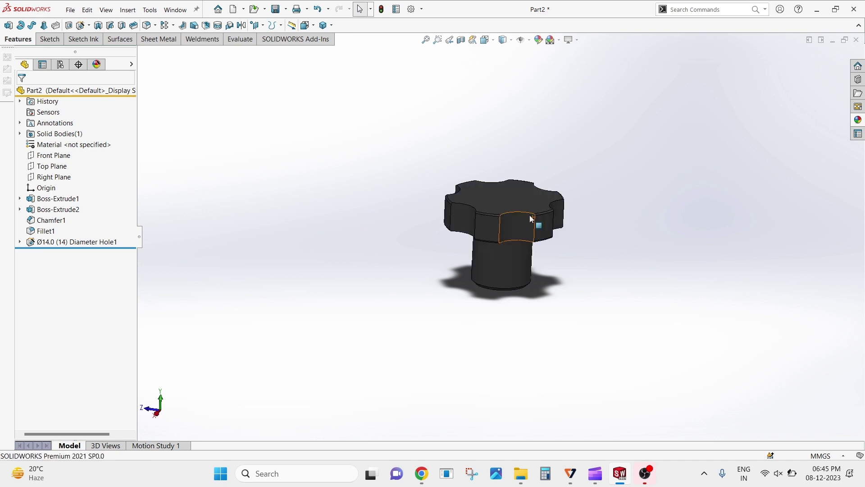
mouse_move(491, 144)
middle_mouse_down()
mouse_move(321, 242)
mouse_move(349, 222)
mouse_move(469, 207)
mouse_move(425, 194)
middle_mouse_up()
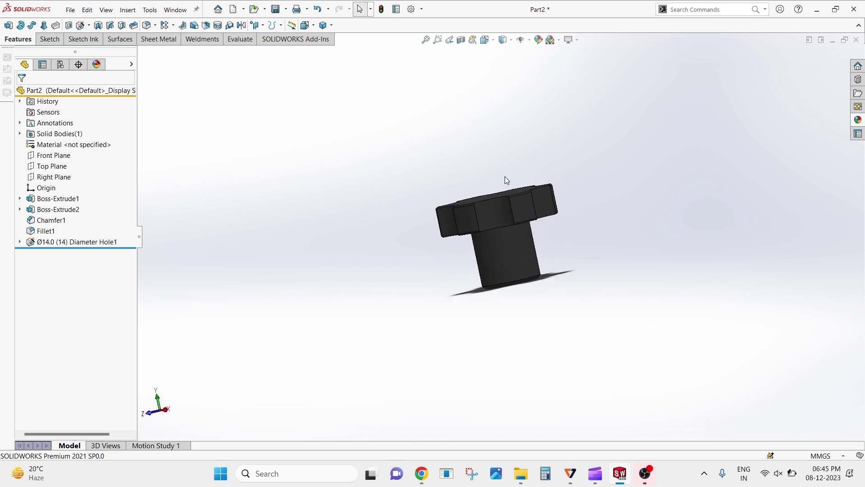
mouse_move(504, 176)
middle_mouse_down()
mouse_move(369, 187)
mouse_move(284, 207)
mouse_move(262, 225)
middle_mouse_up()
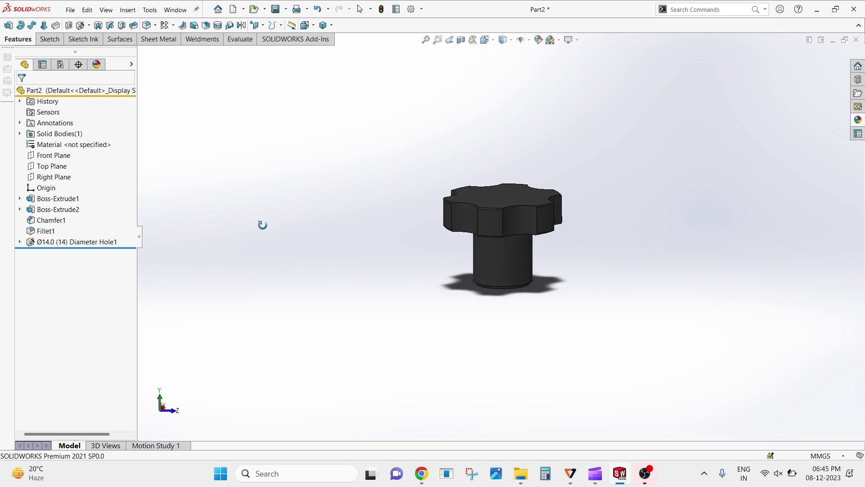